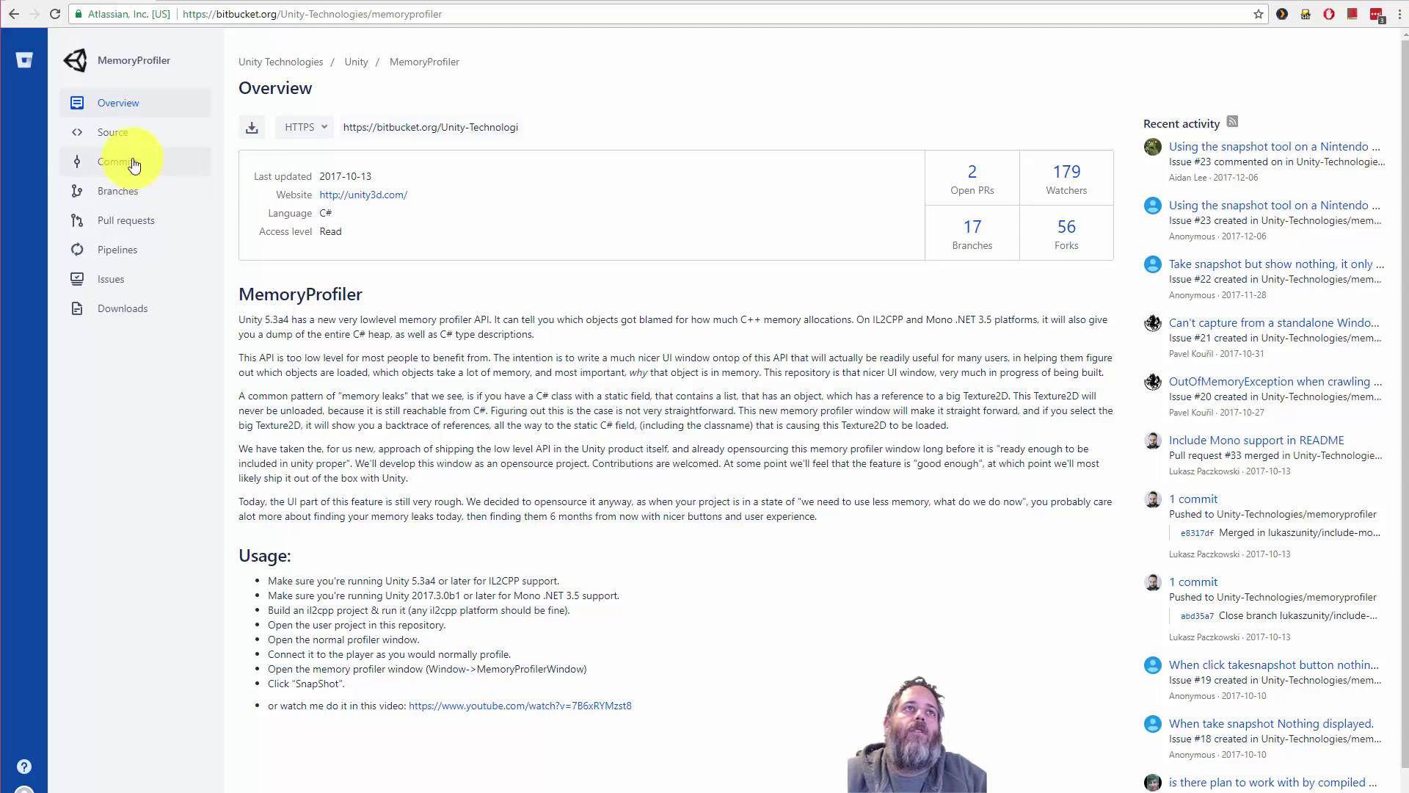
Download the MemoryProfiler repository as a zip file and save it in the Downloads folder
left_click(119, 135)
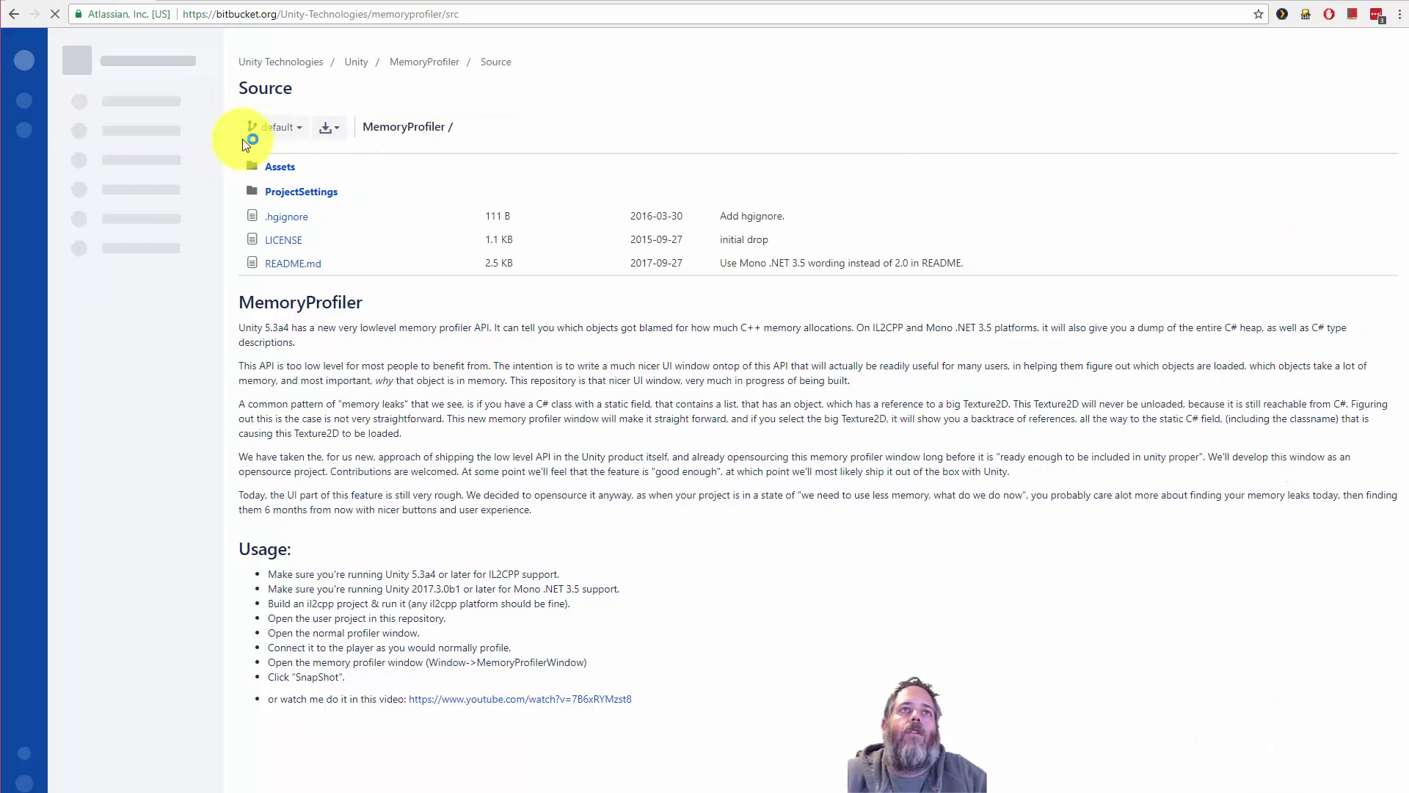
left_click(346, 130)
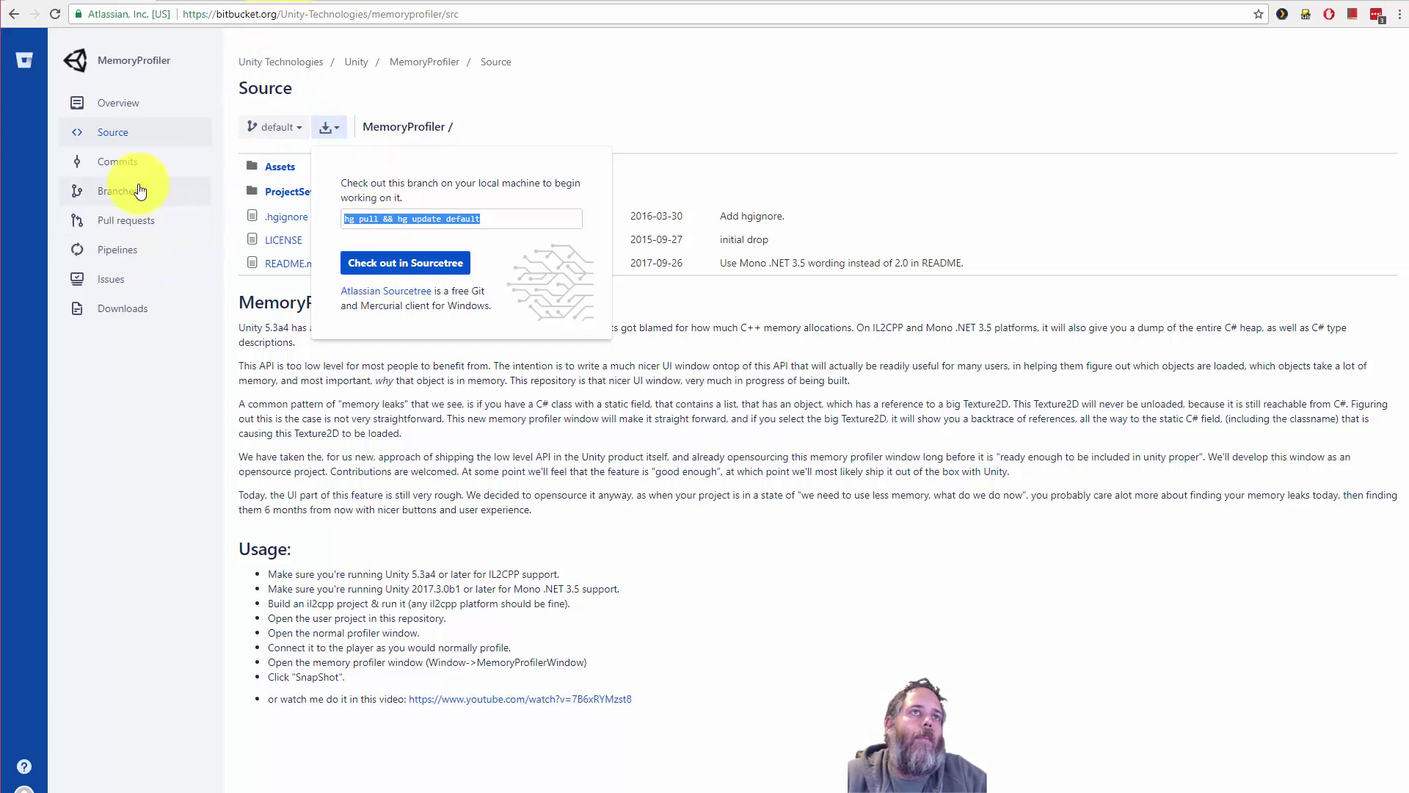
left_click(125, 309)
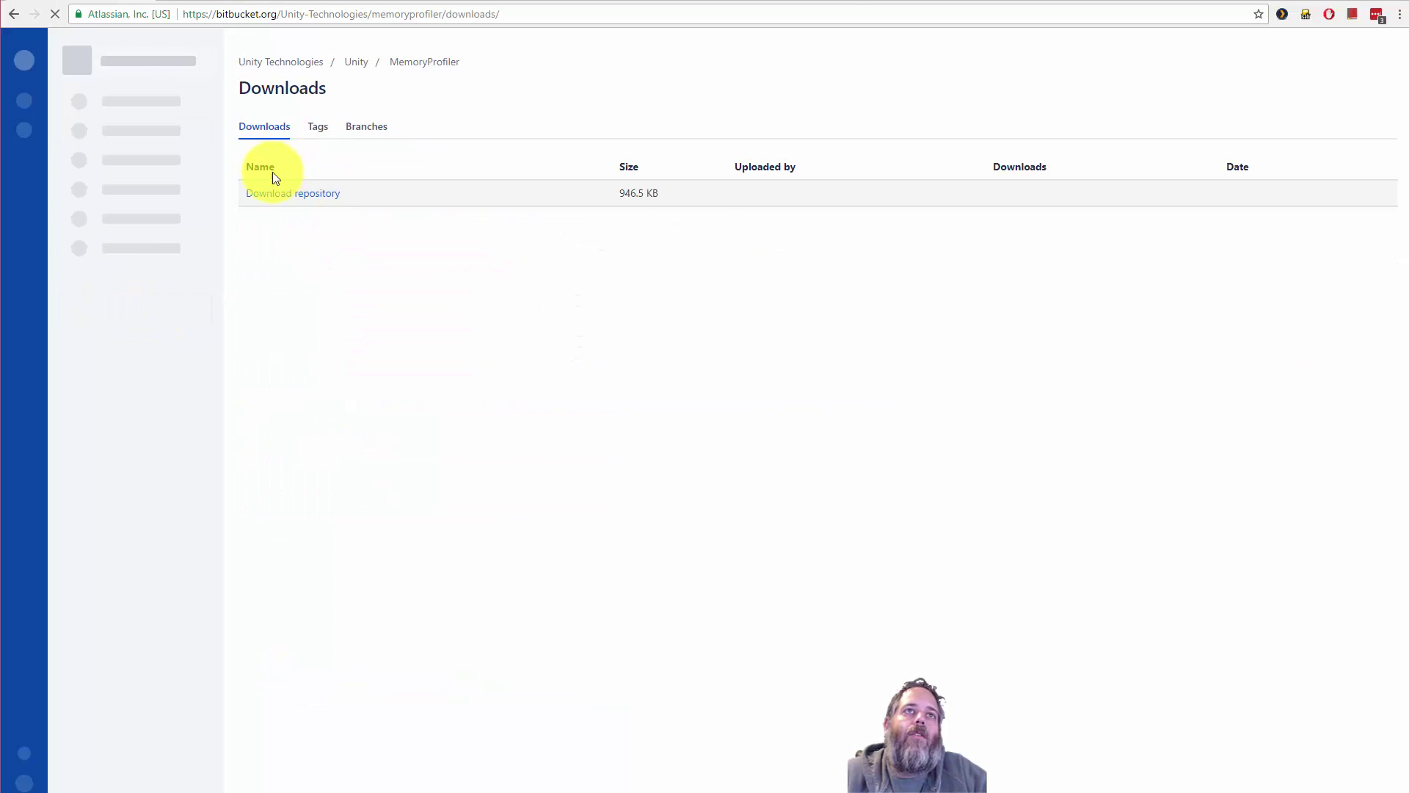
left_click(276, 192)
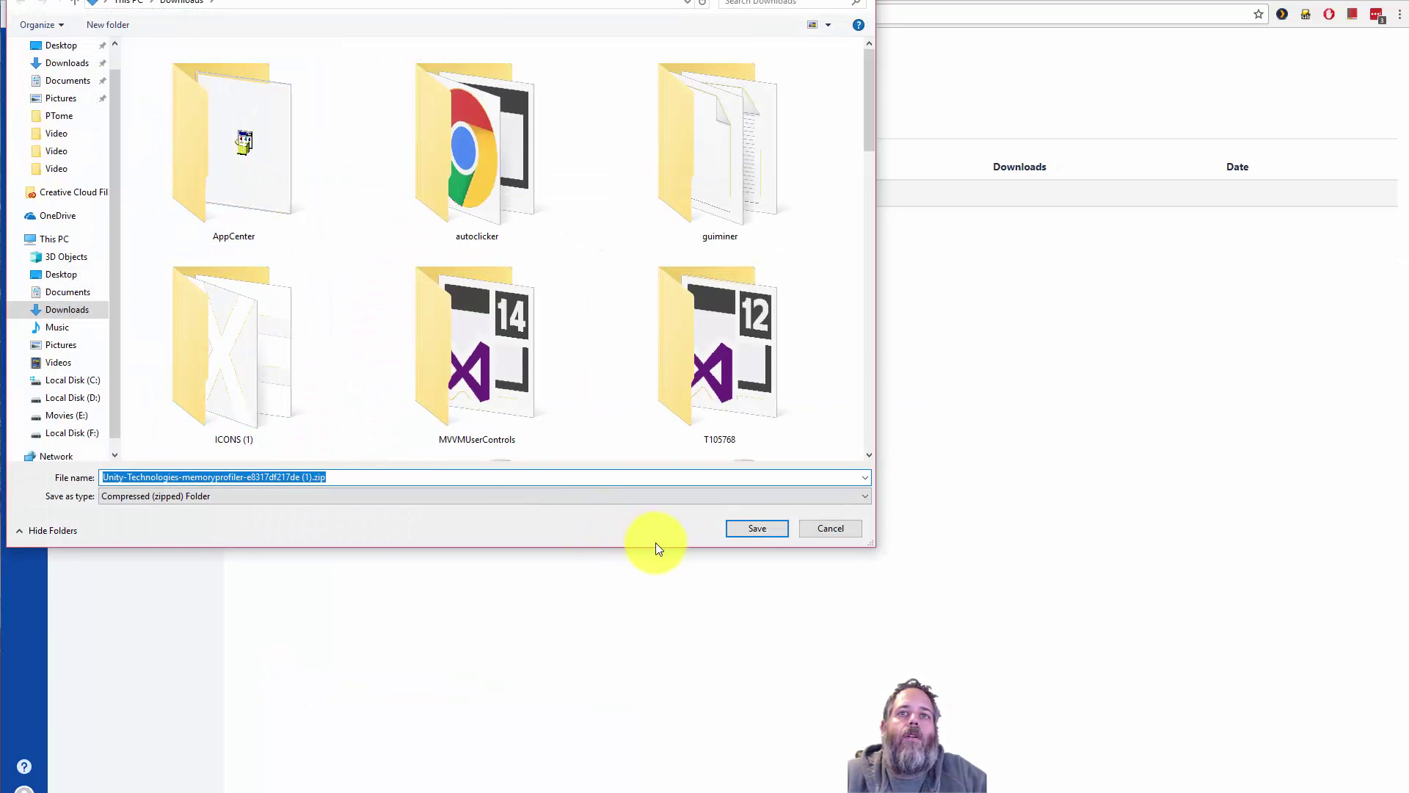
left_click(763, 530)
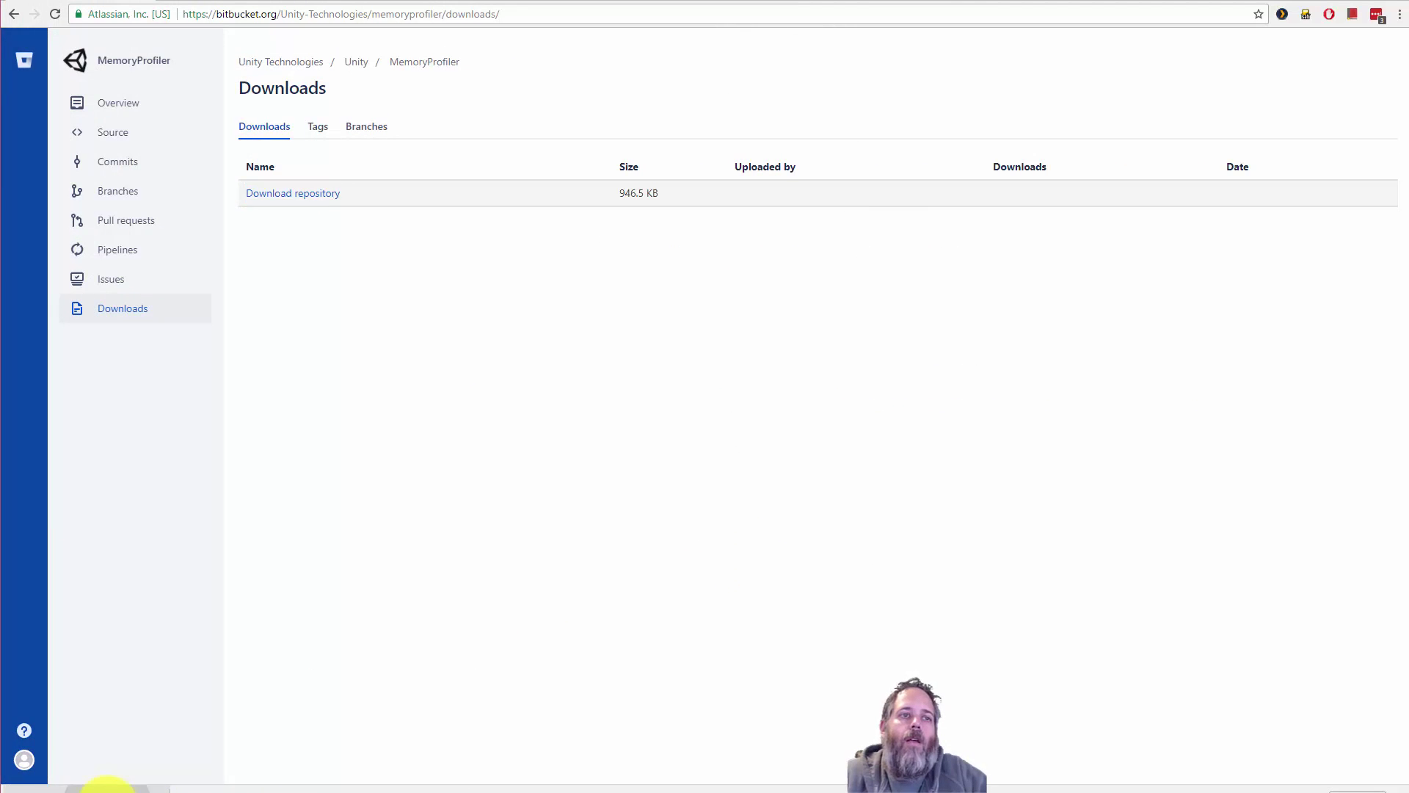
Open the downloaded archive and copy the Editor folder found inside its Assets folder
left_click(114, 782)
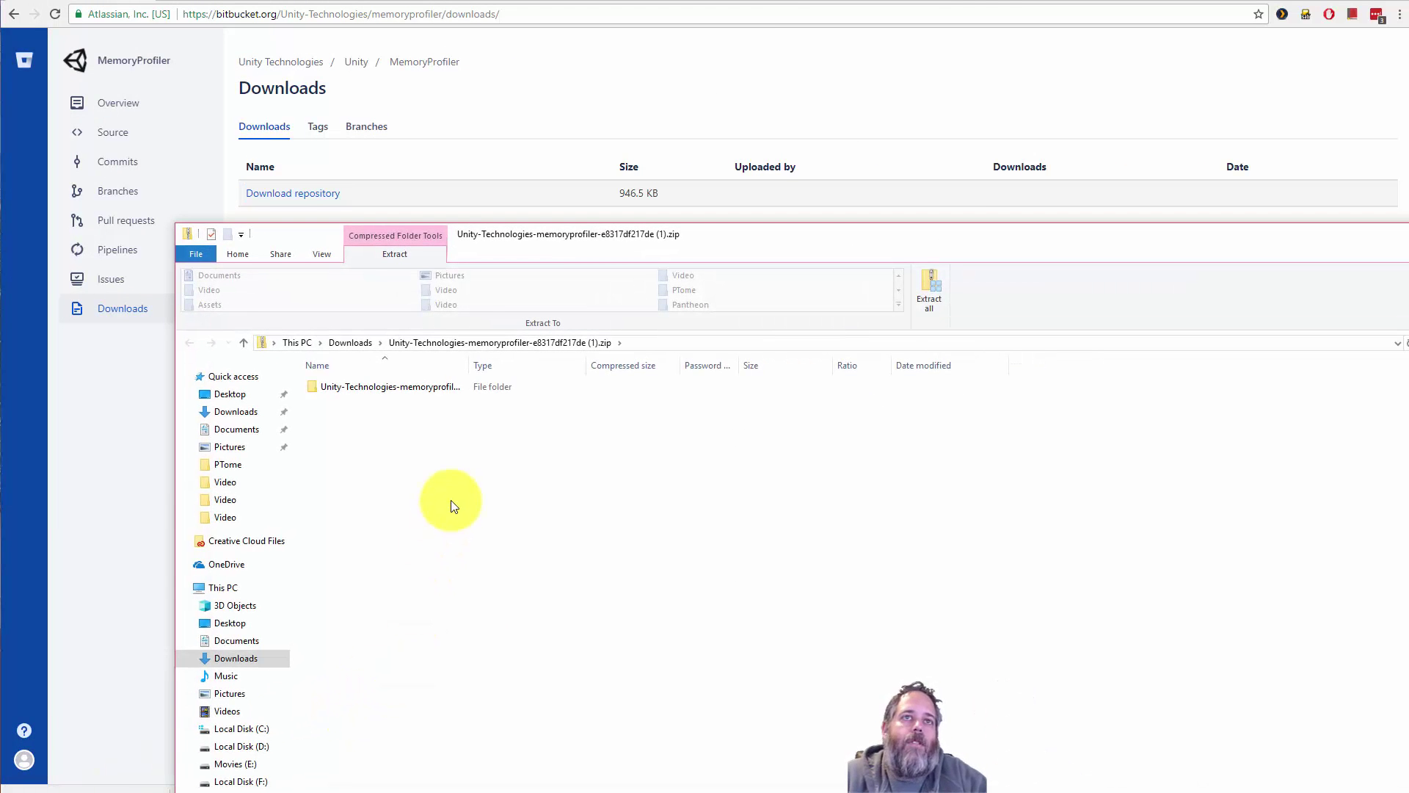
double_click(403, 388)
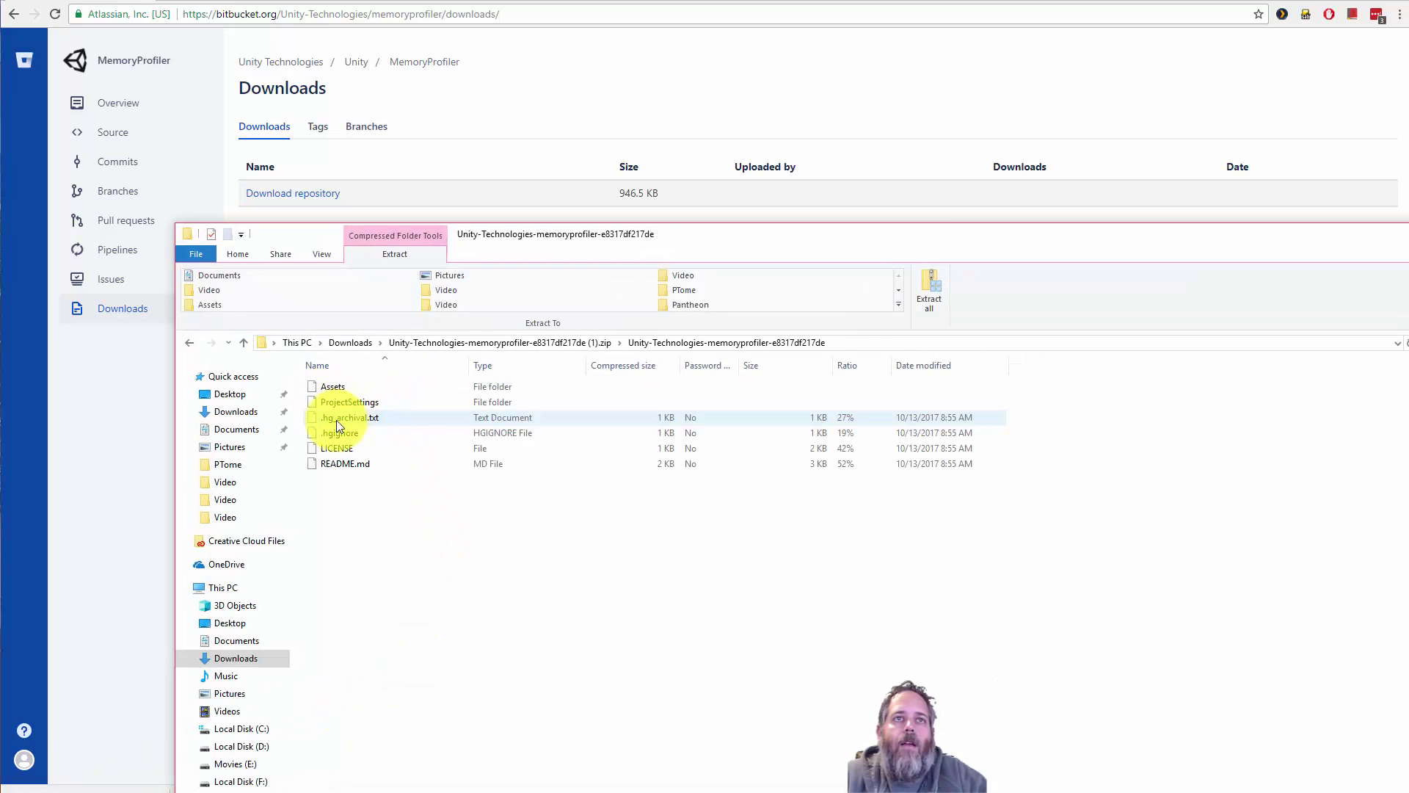
left_click(342, 387)
double_click(342, 388)
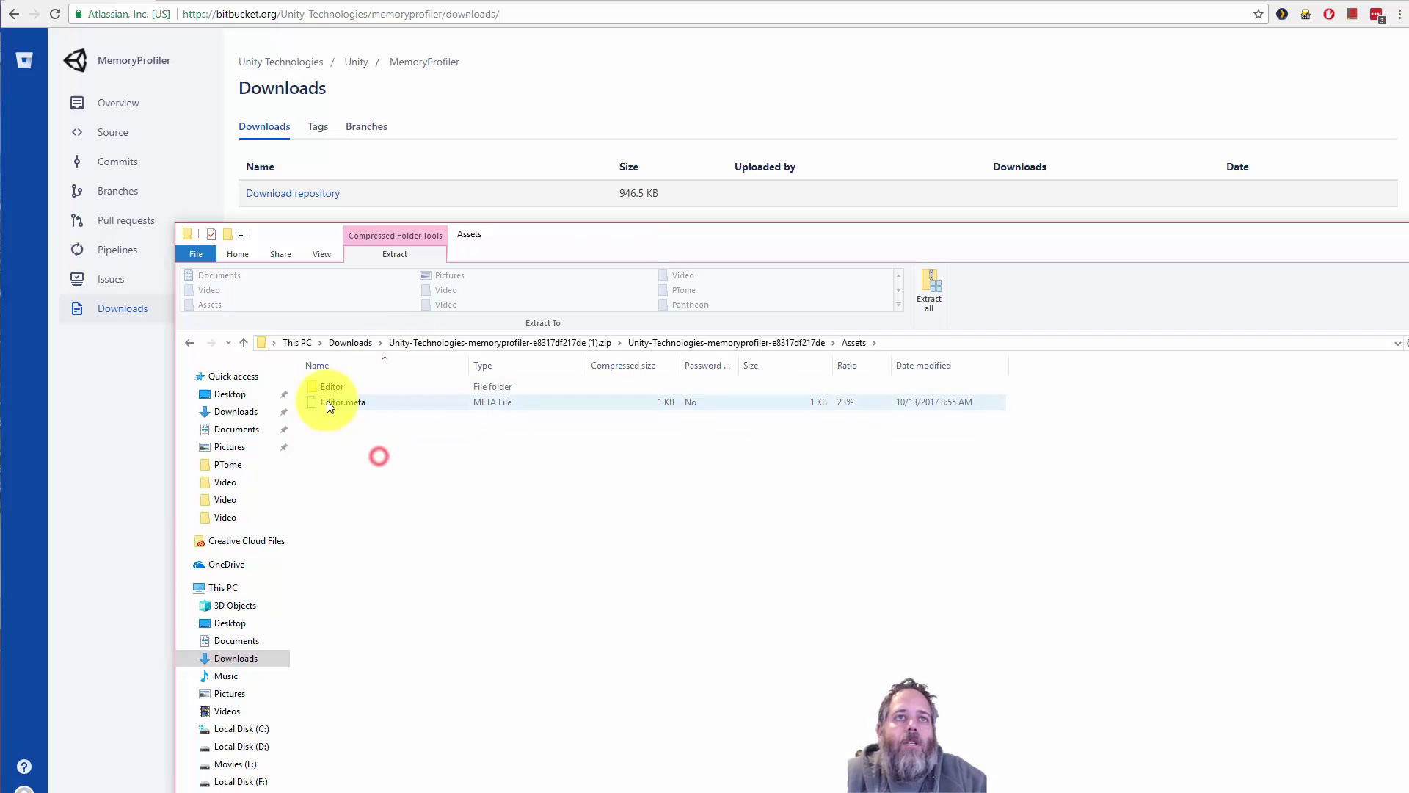
left_click(326, 391)
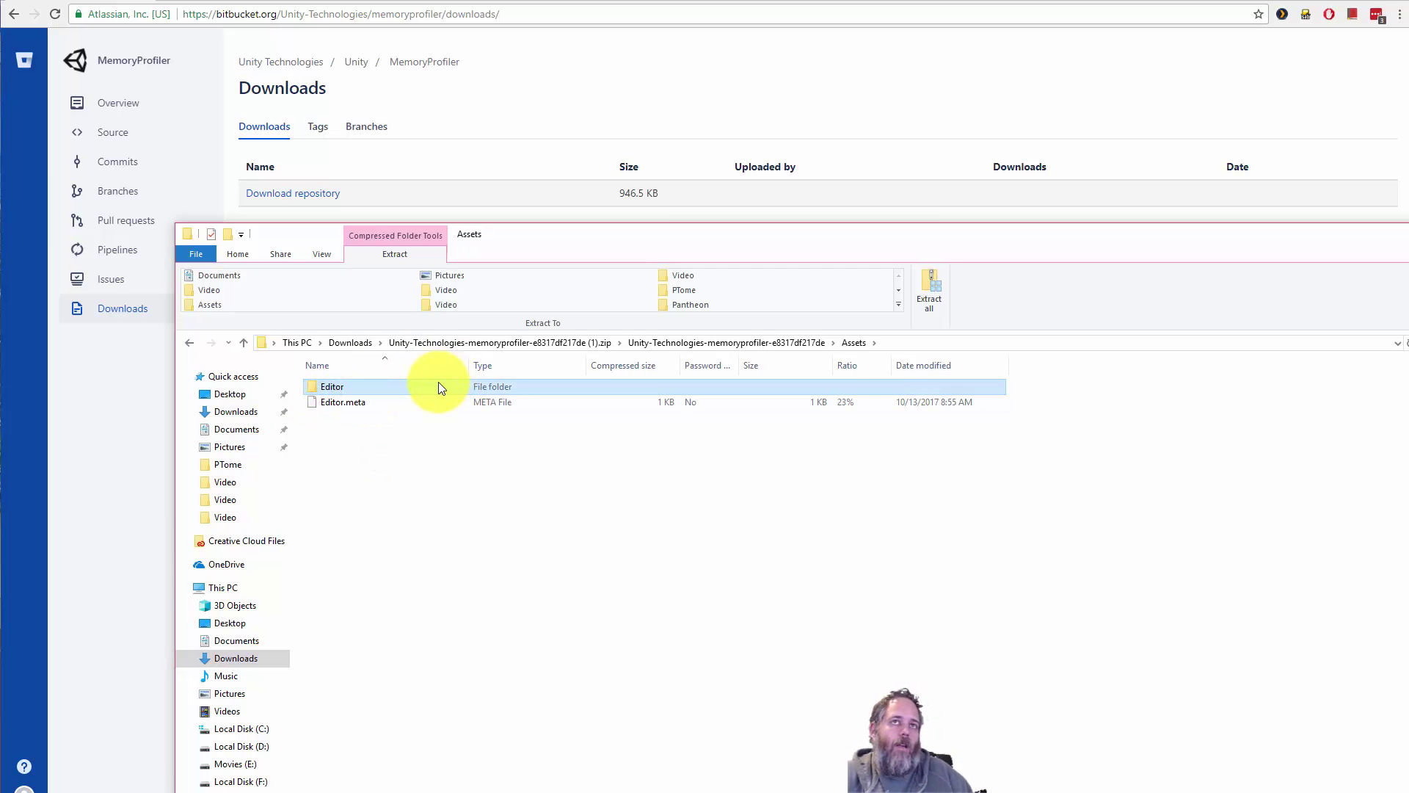
Switch to Unity, show the SpaceGame project's Assets folder in File Explorer, and paste the Editor folder into it
left_click(1321, 4)
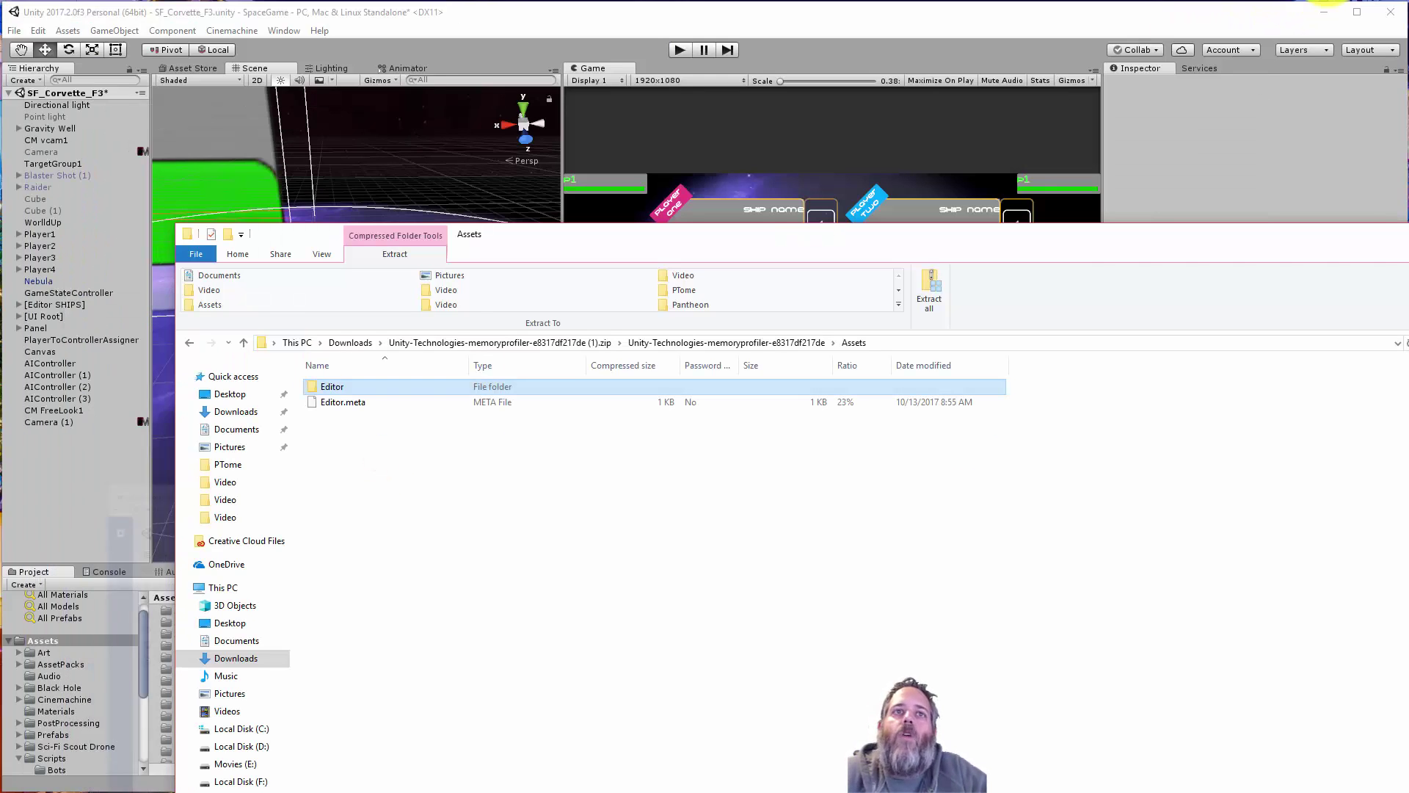
left_click(111, 478)
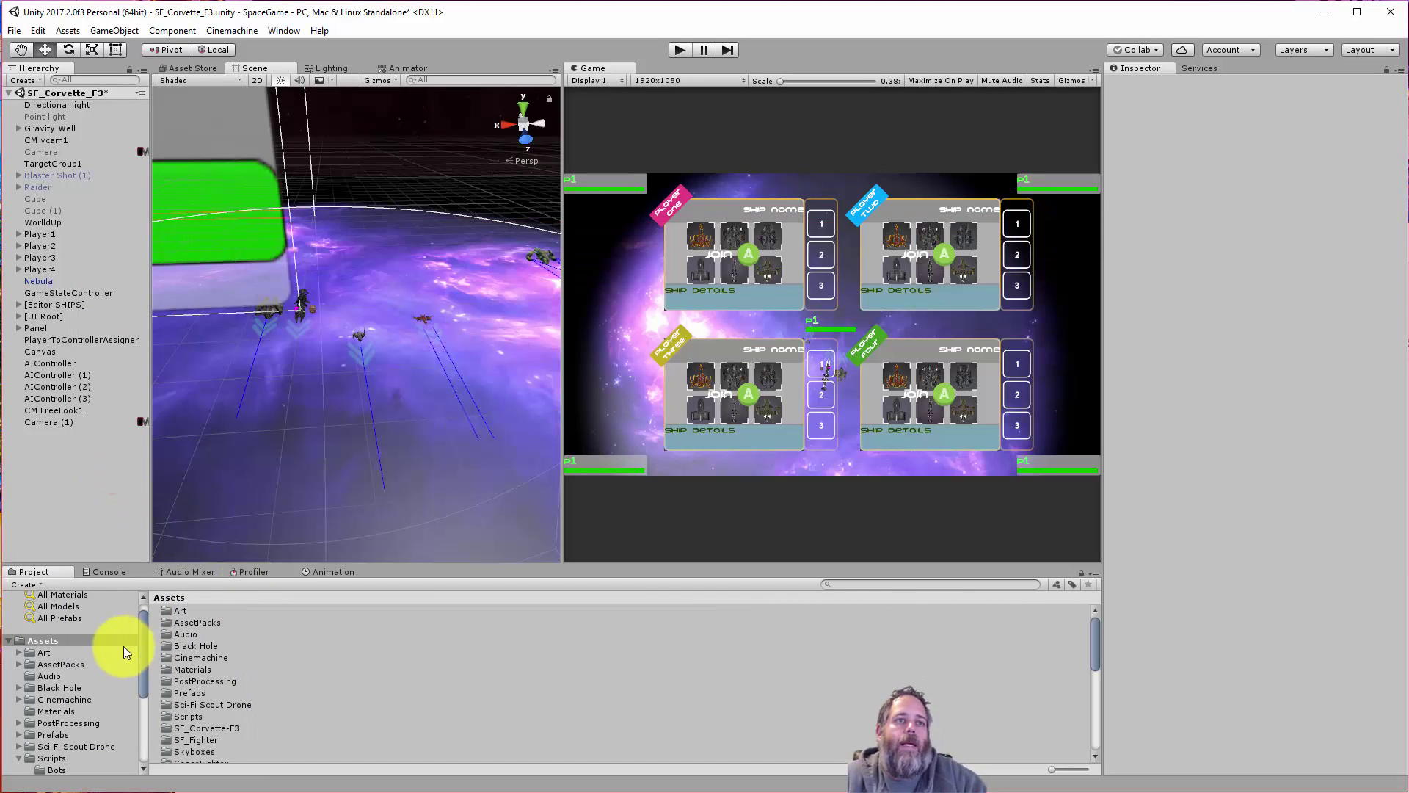
right_click(83, 640)
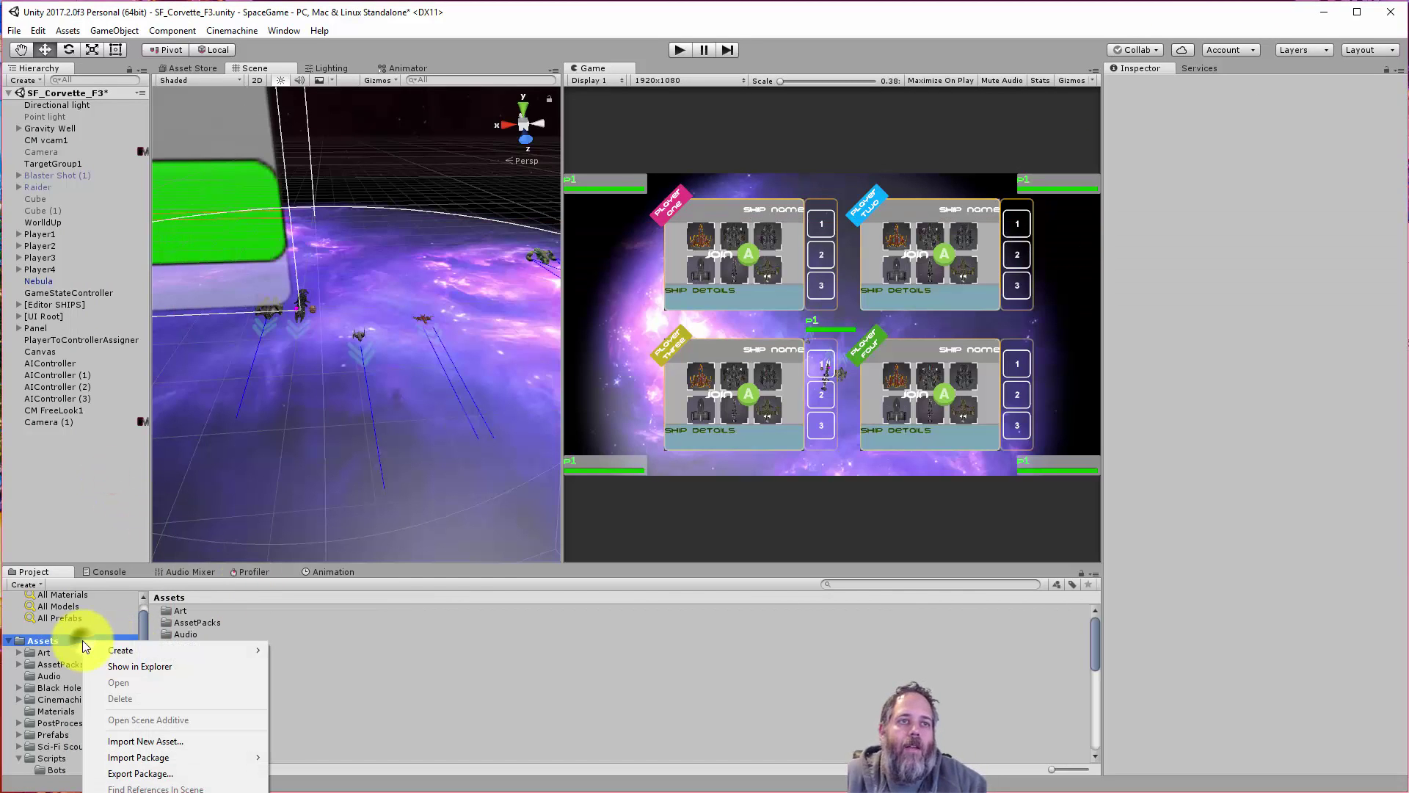
left_click(116, 664)
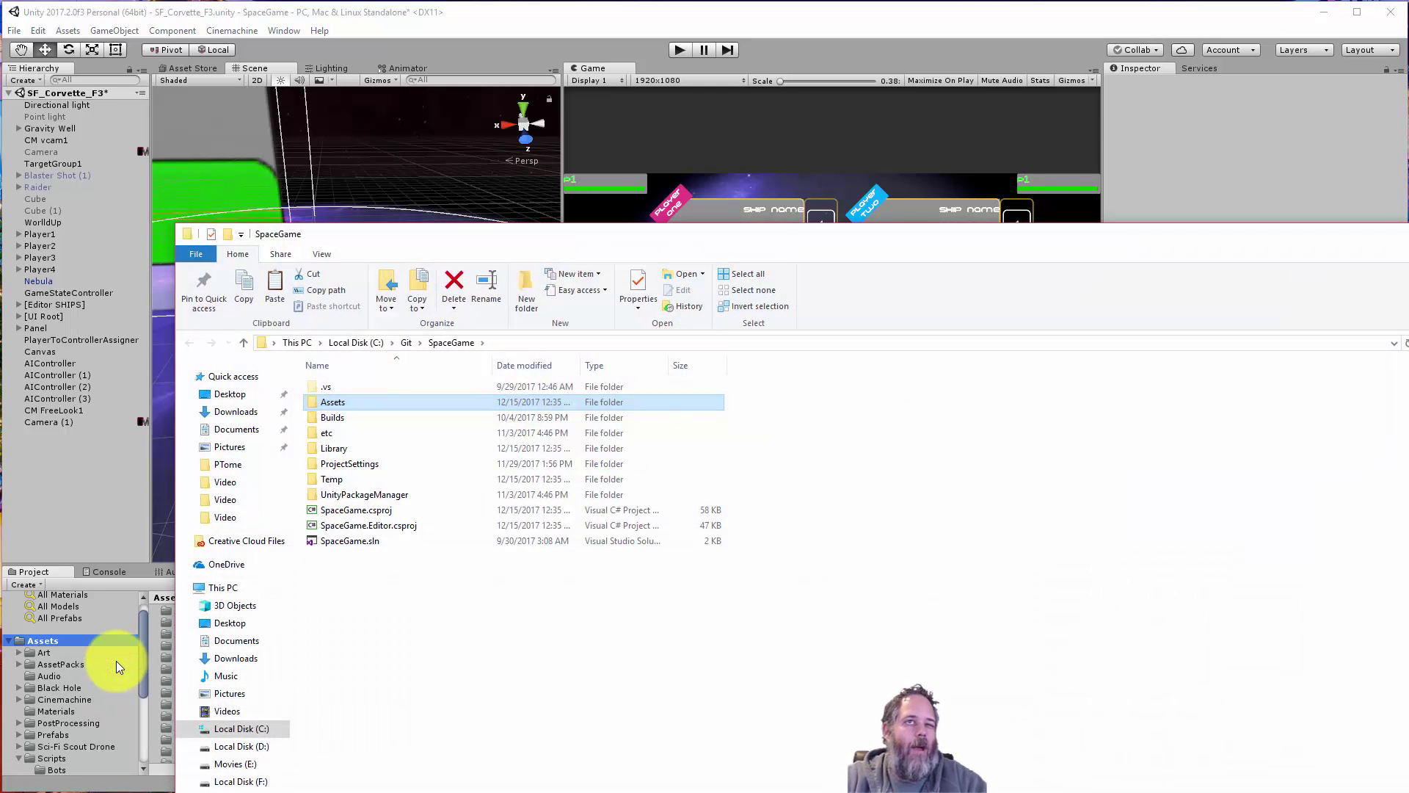
key("Return")
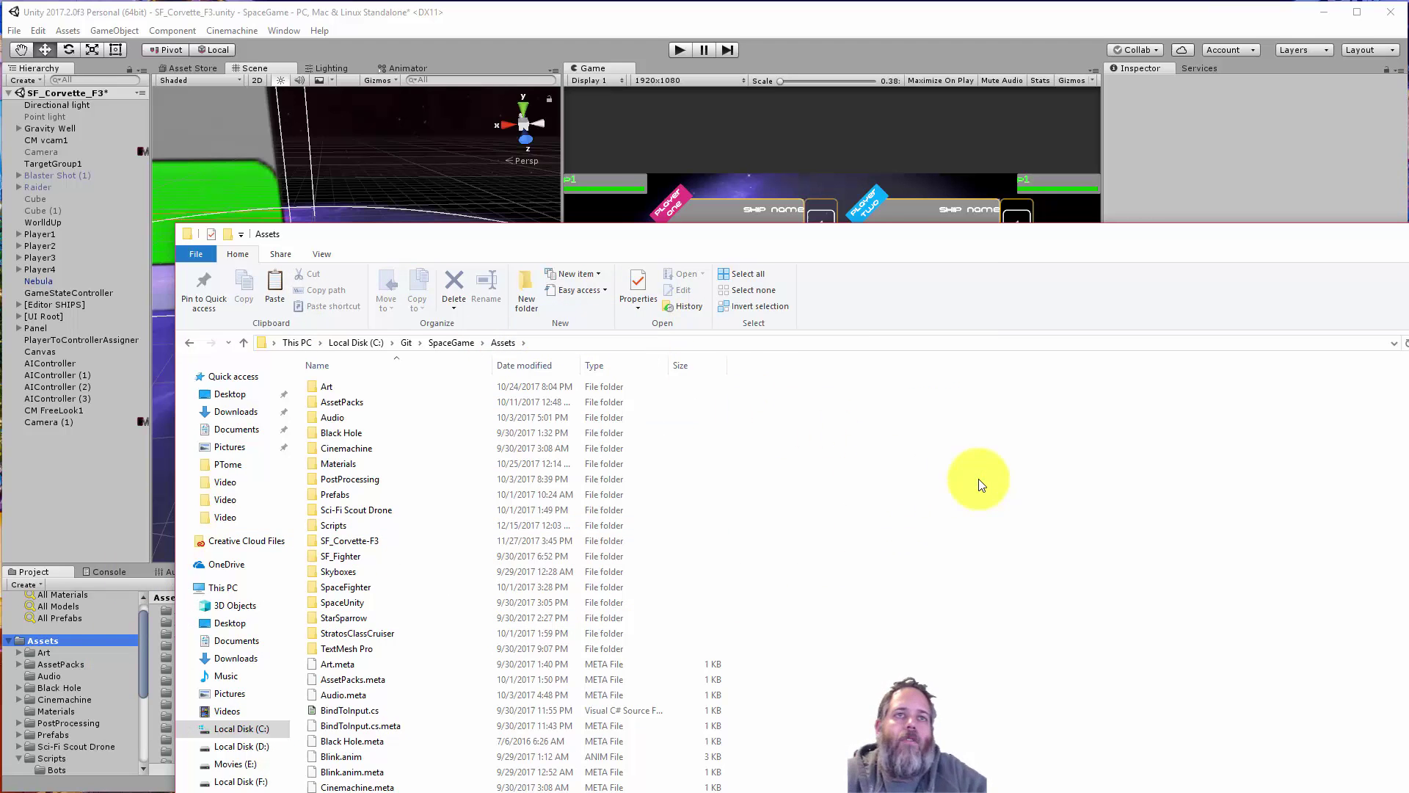
key("ctrl+v")
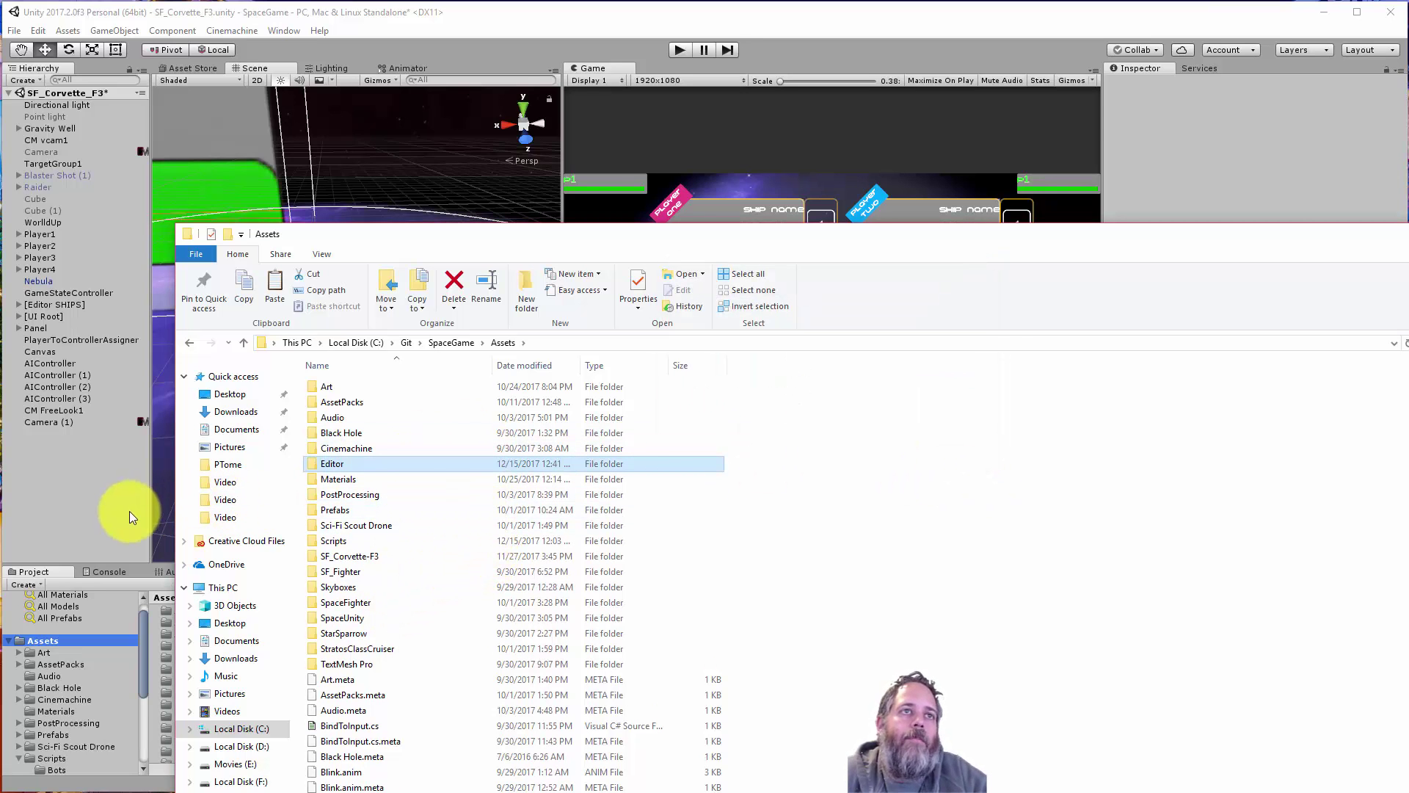
Return to Unity and approve the automatic API update for the imported scripts
left_click(113, 522)
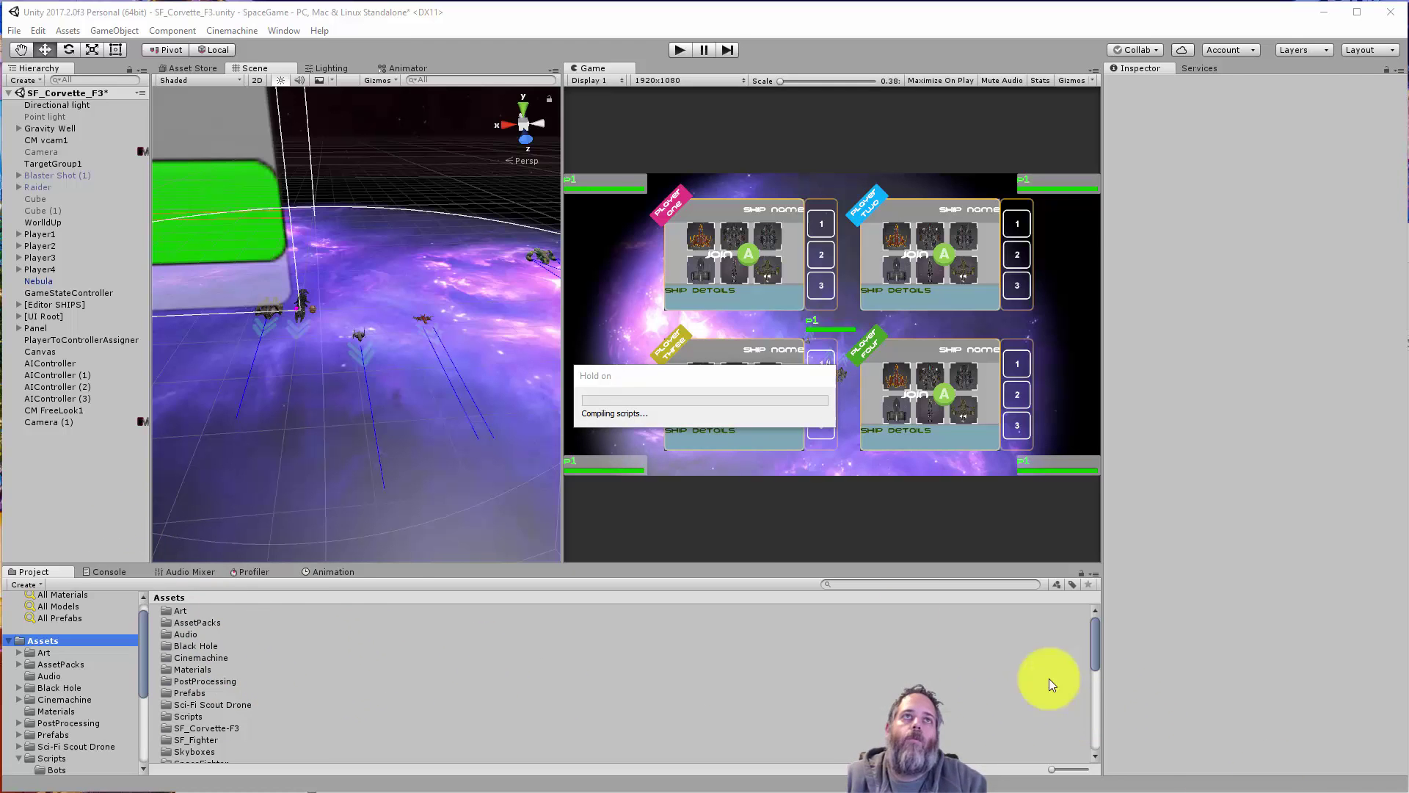
left_click(285, 37)
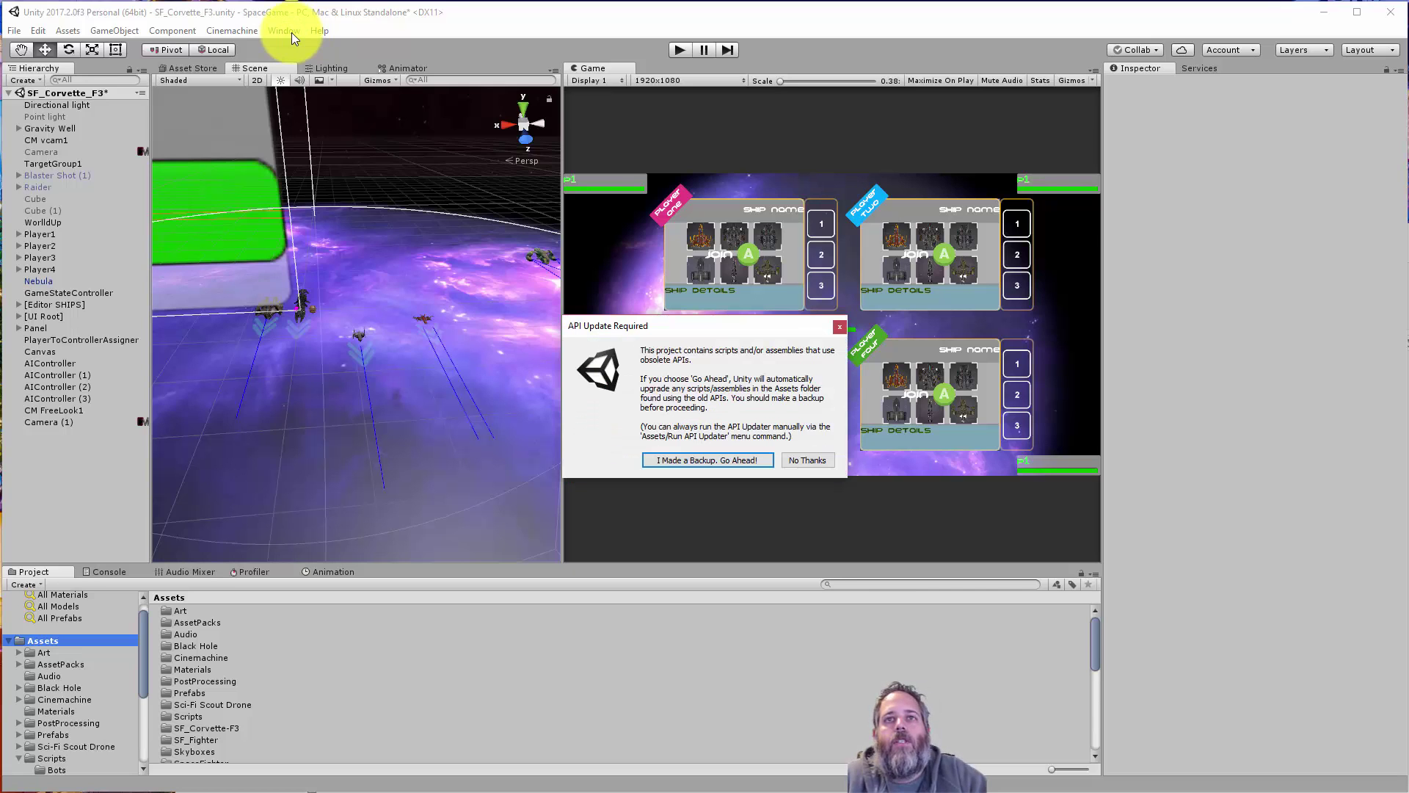
left_click(752, 463)
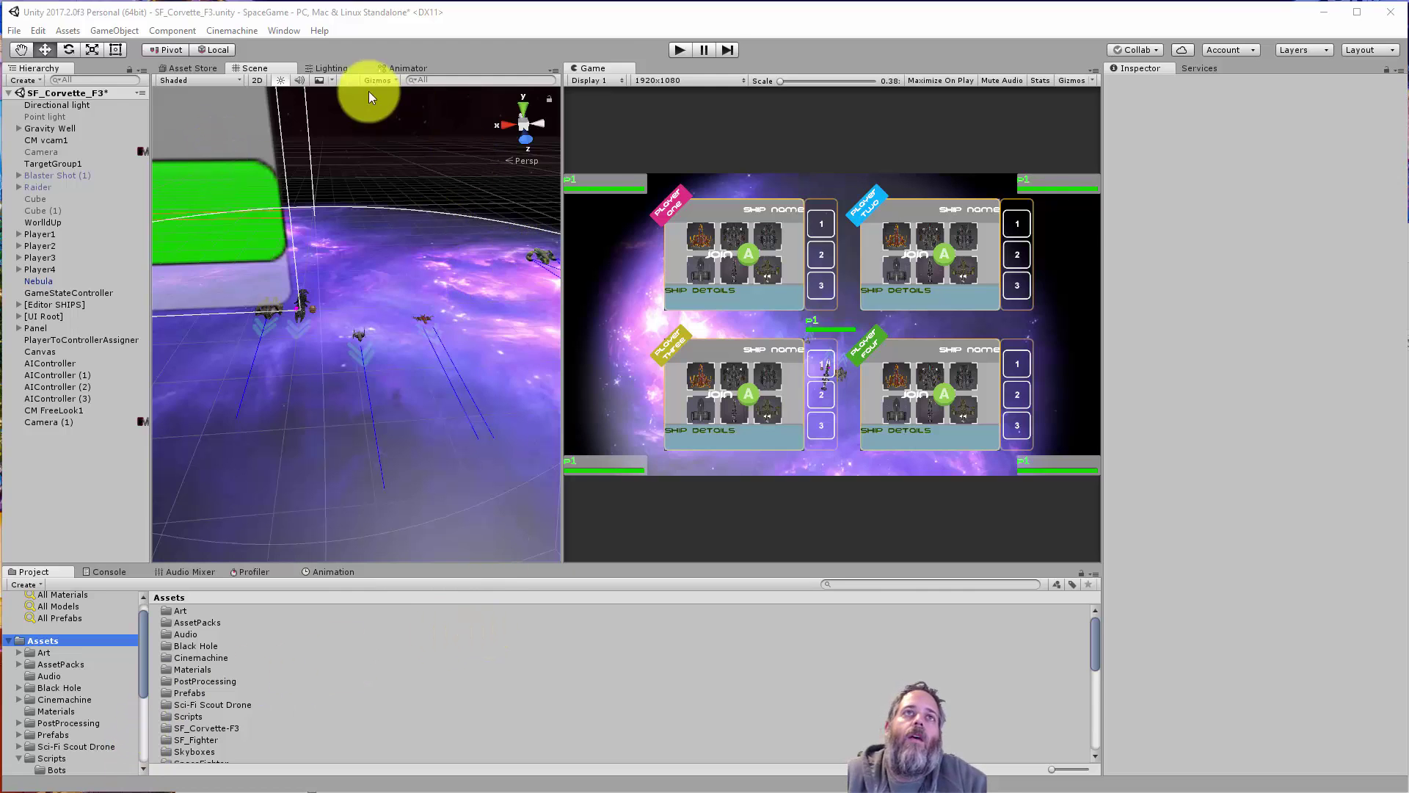
Open the MemoryProfiler window and dock it next to the Animator view
left_click(285, 30)
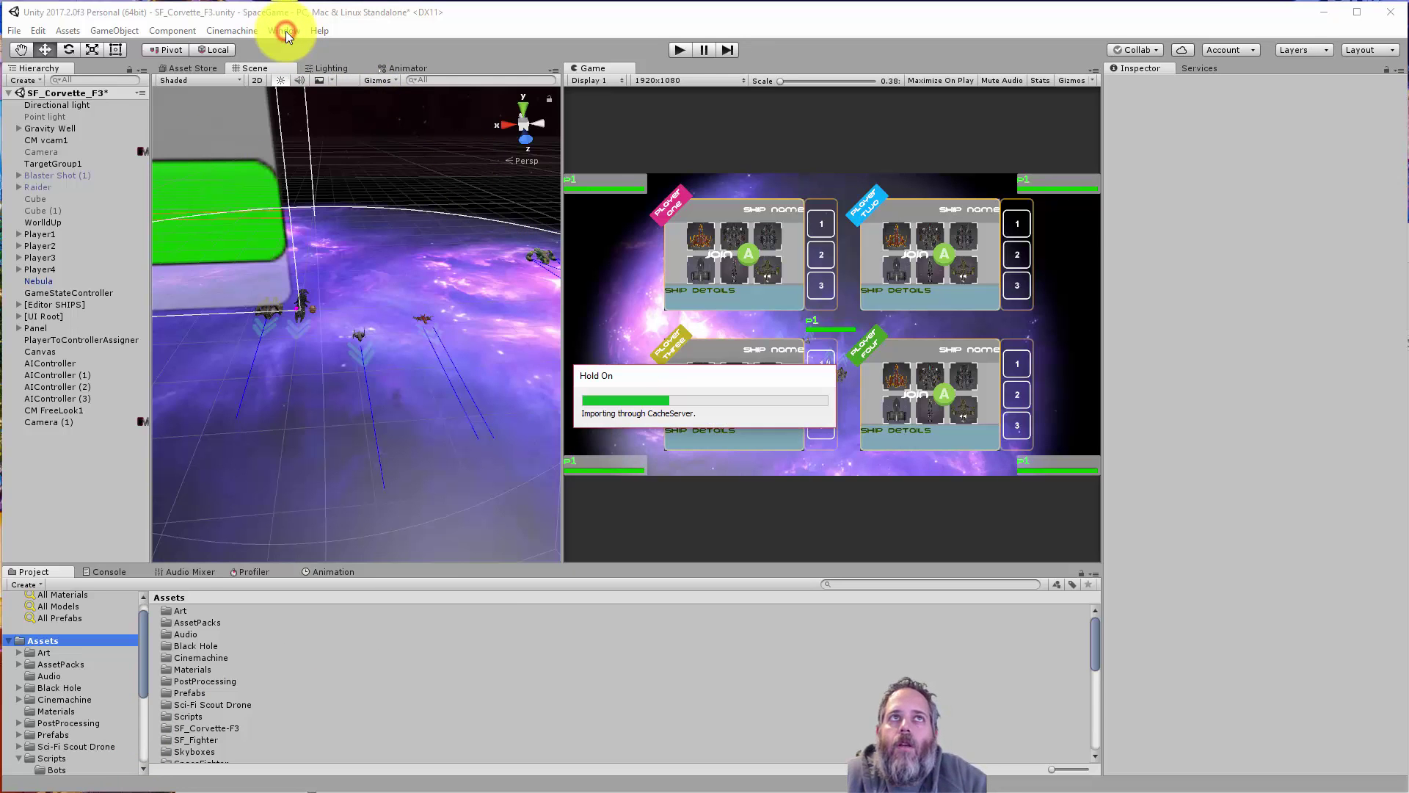
left_click(285, 31)
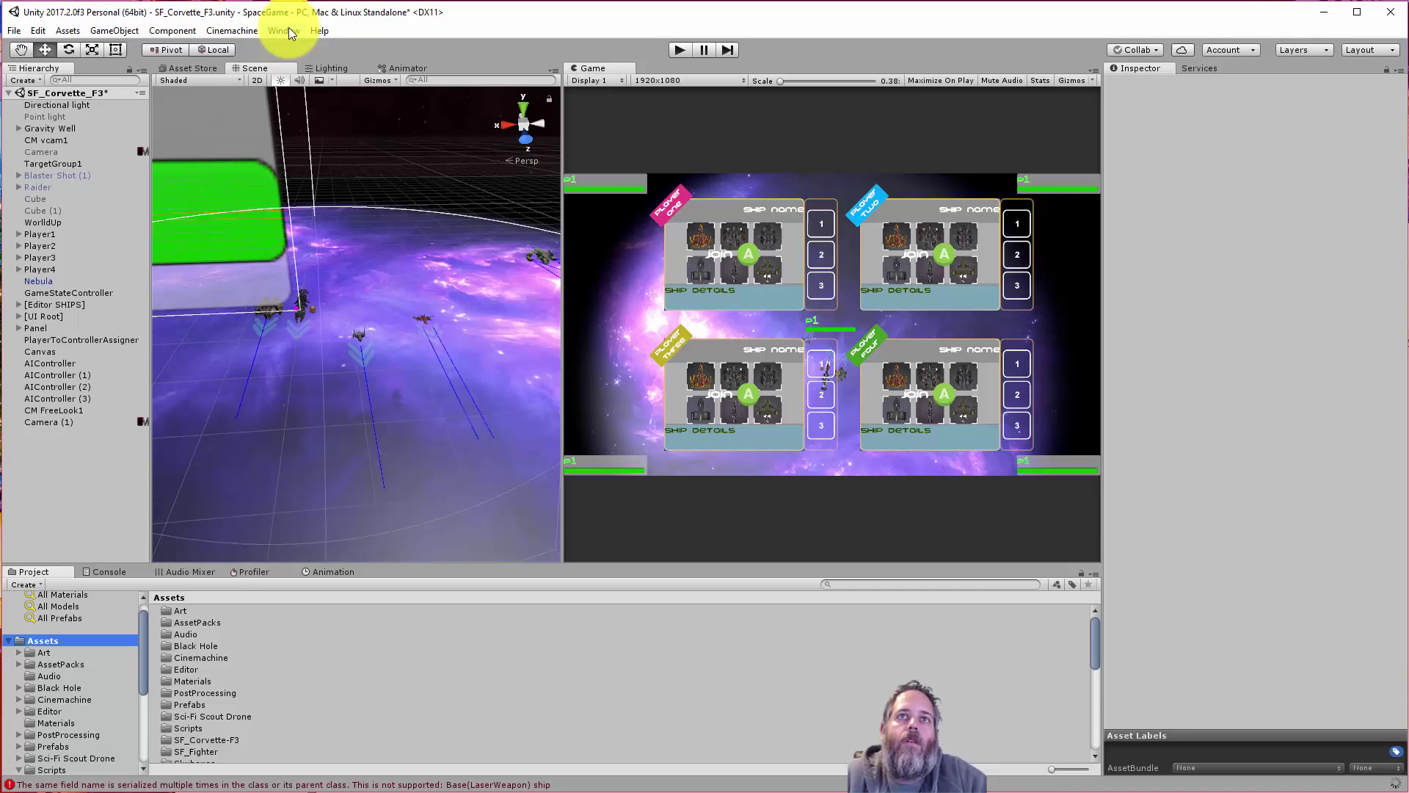
left_click(285, 30)
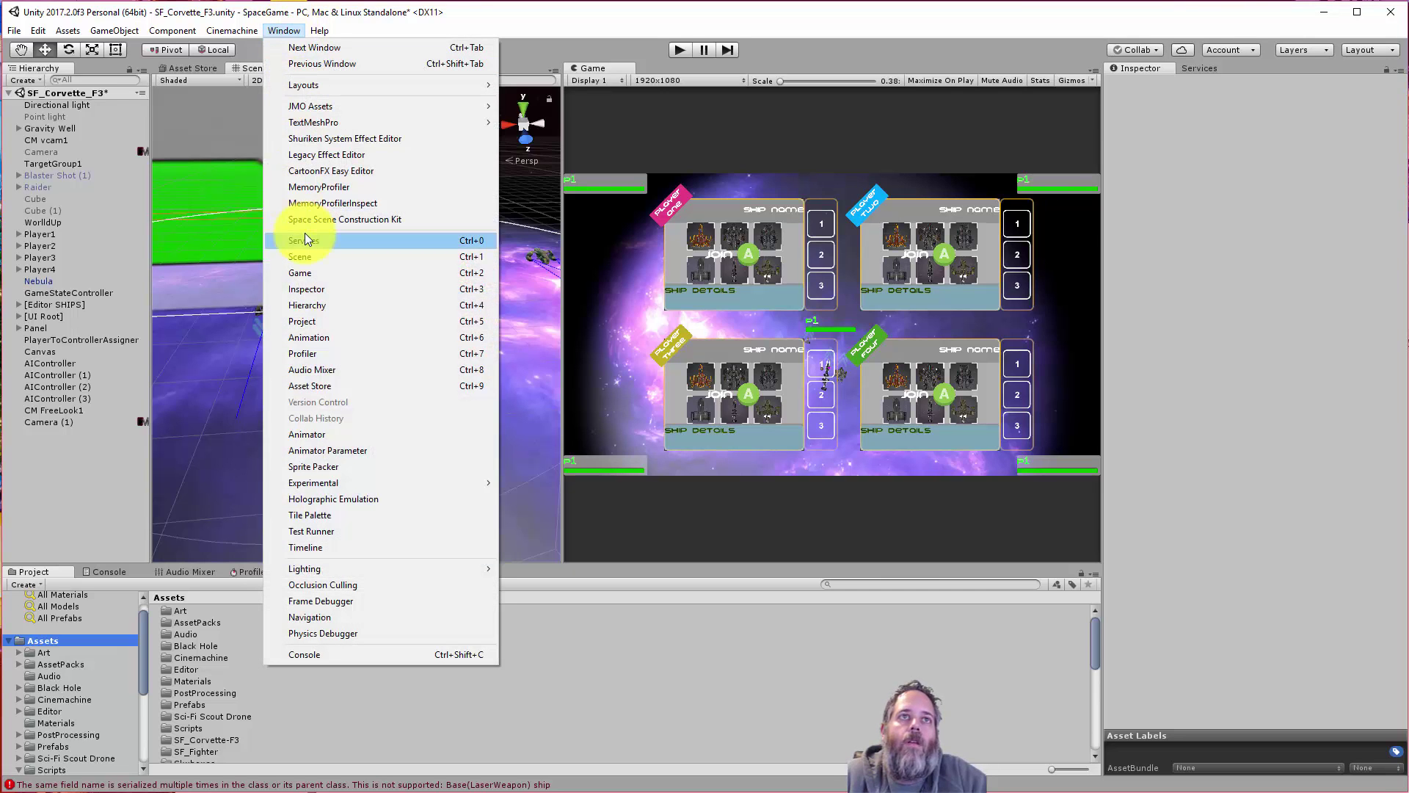
left_click(309, 189)
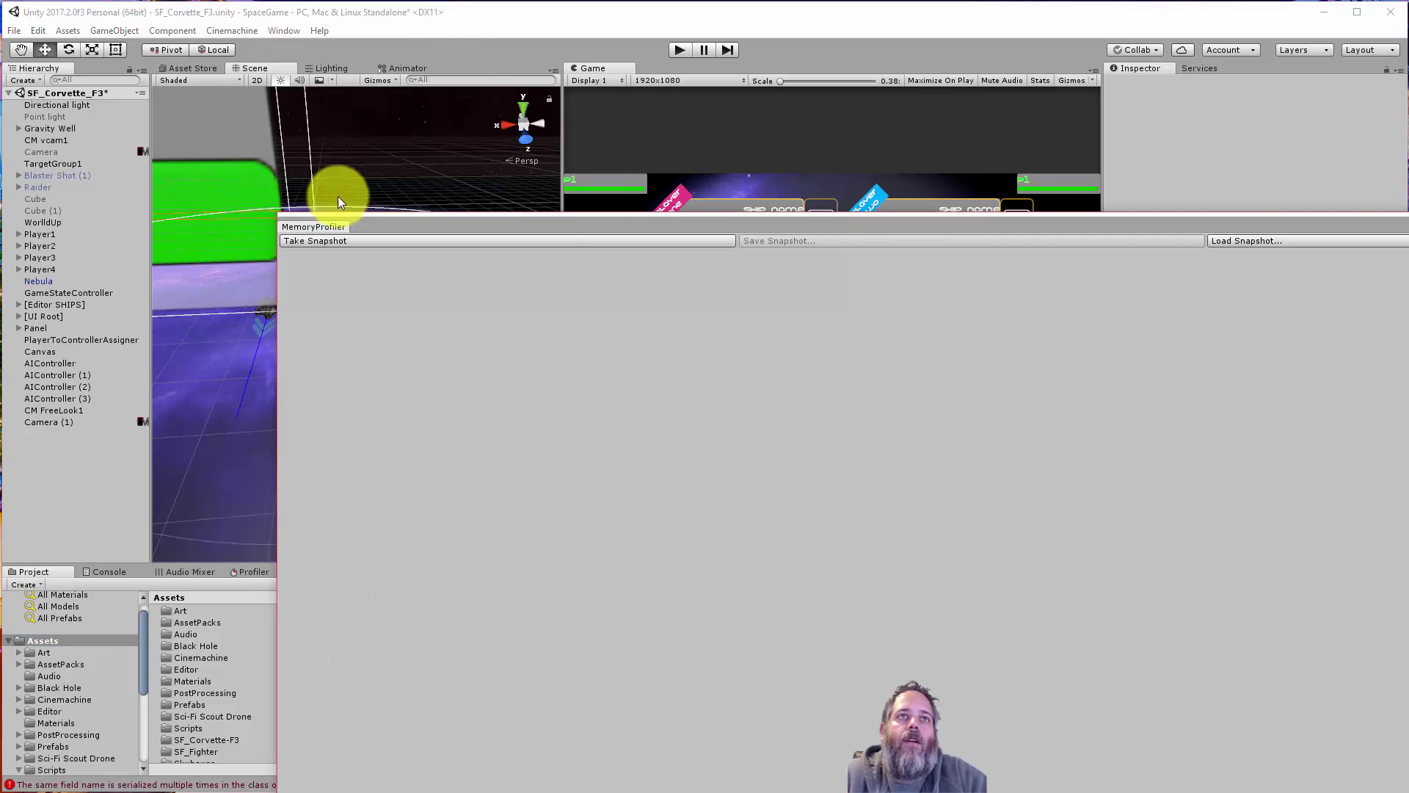
left_click_drag(664, 232, 512, 129)
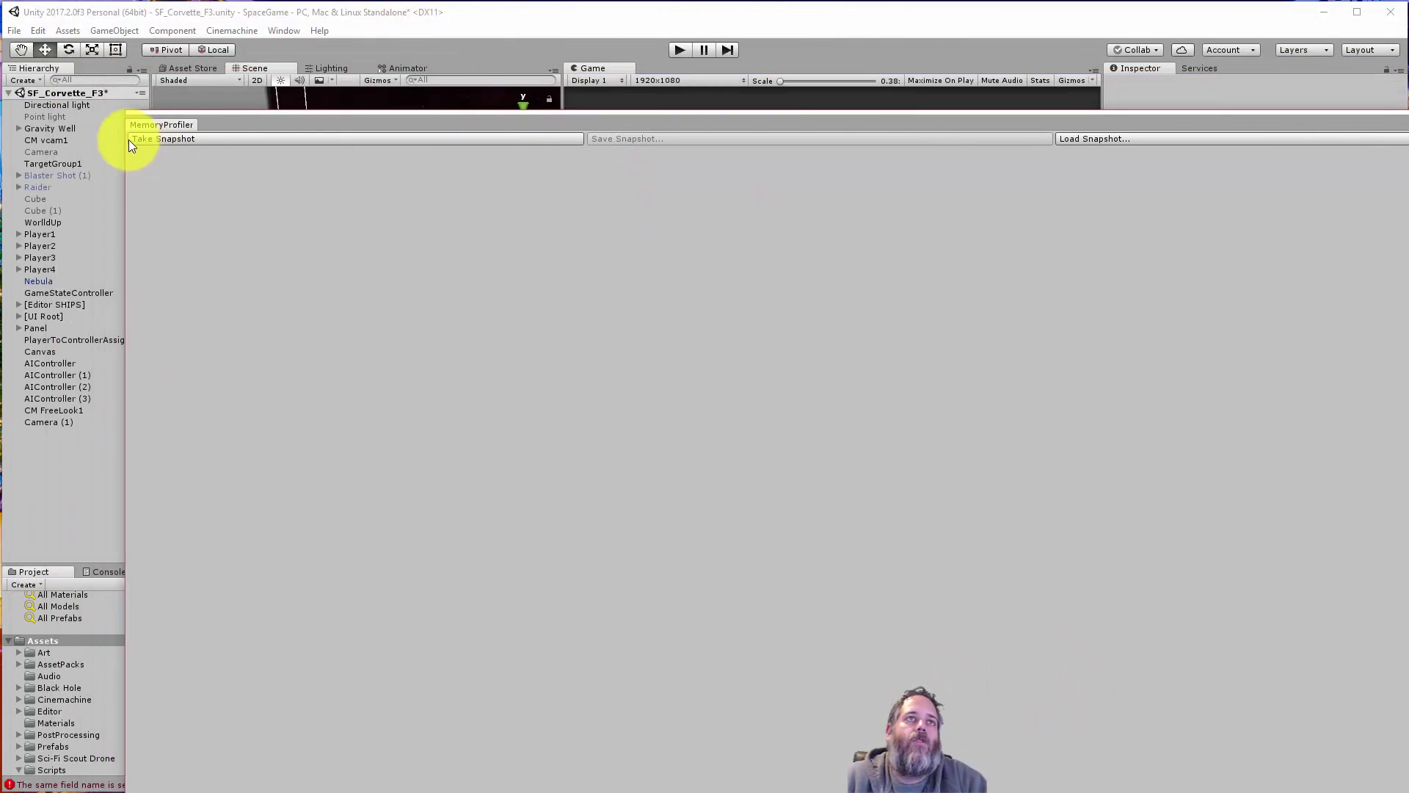
left_click_drag(168, 126, 460, 77)
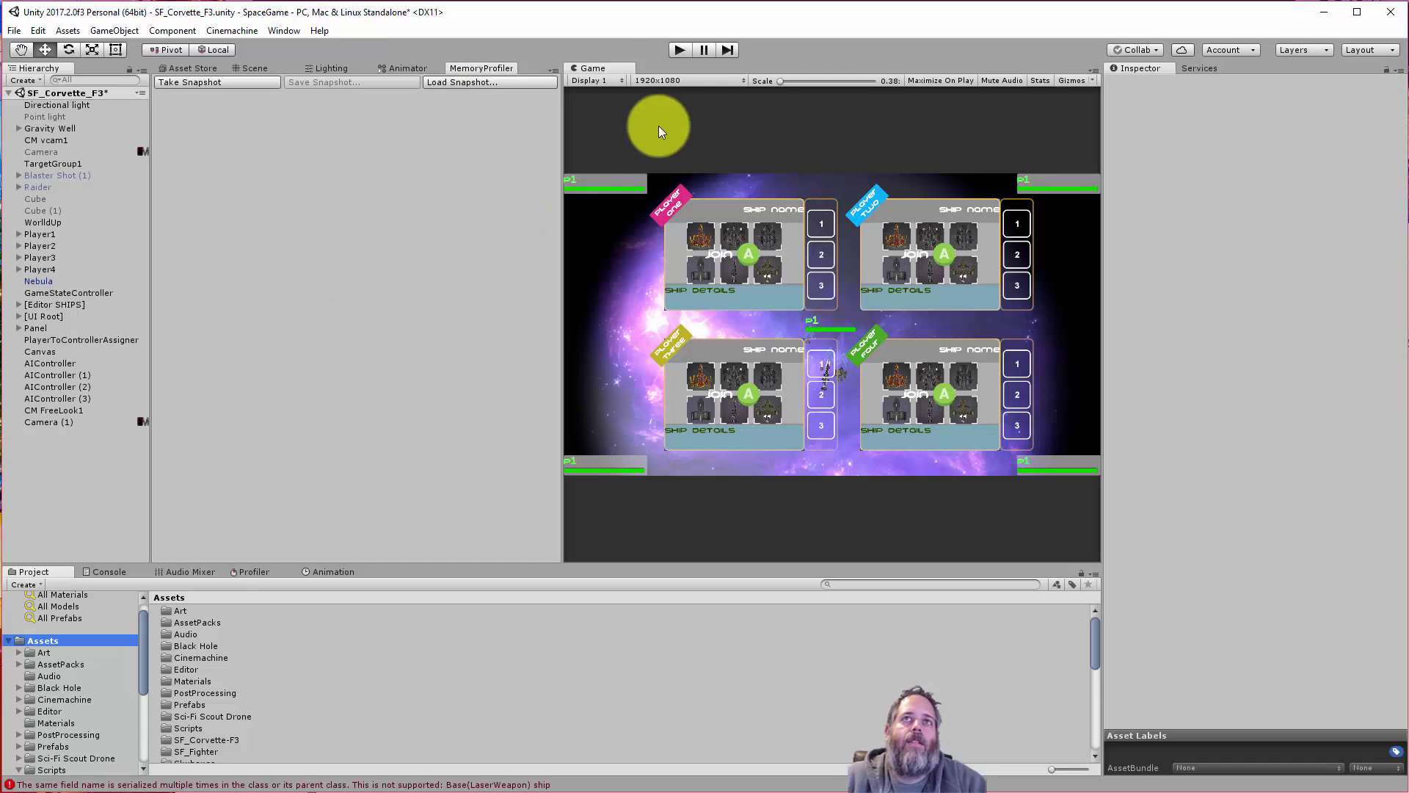
Run the game with its audio muted and take a memory snapshot
left_click(672, 53)
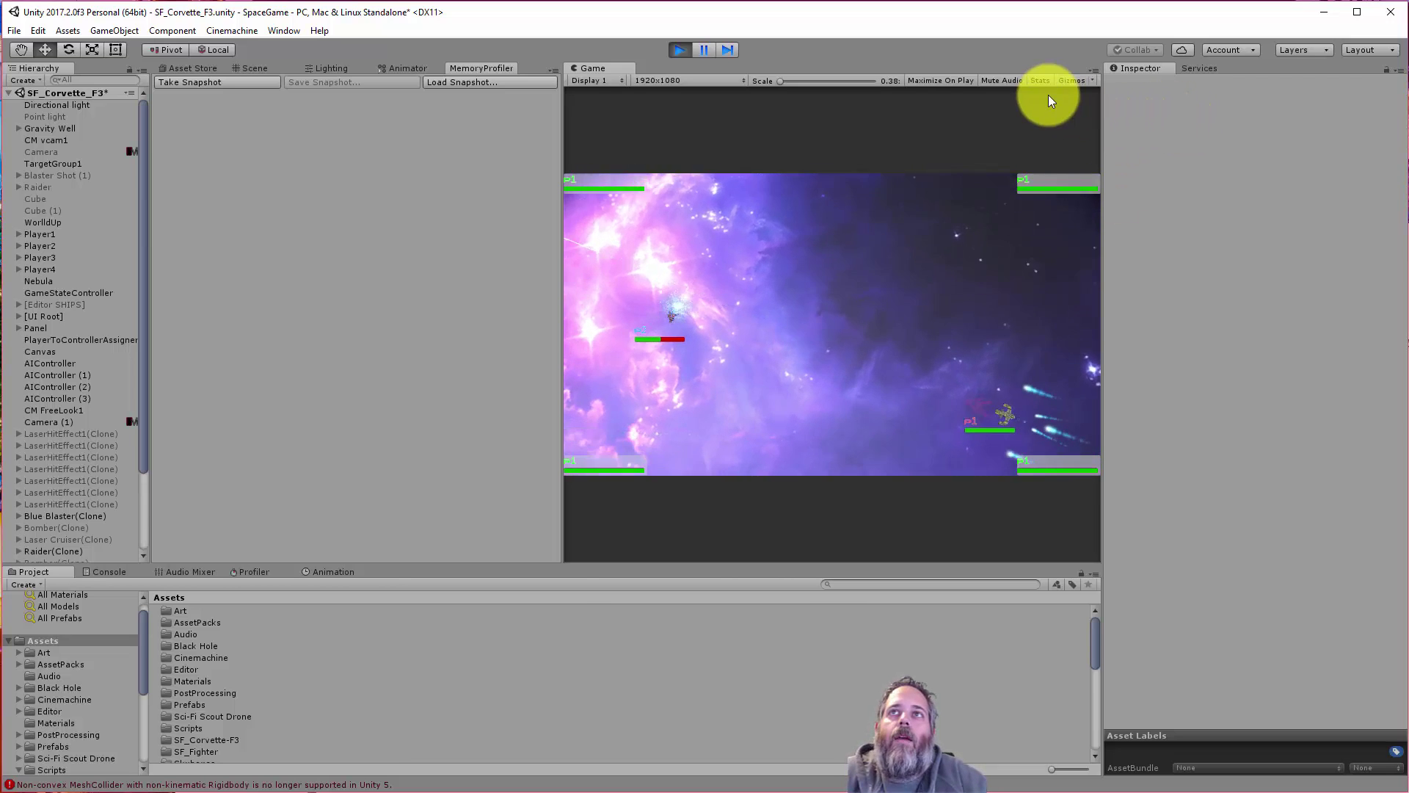
left_click(1003, 83)
left_click(246, 83)
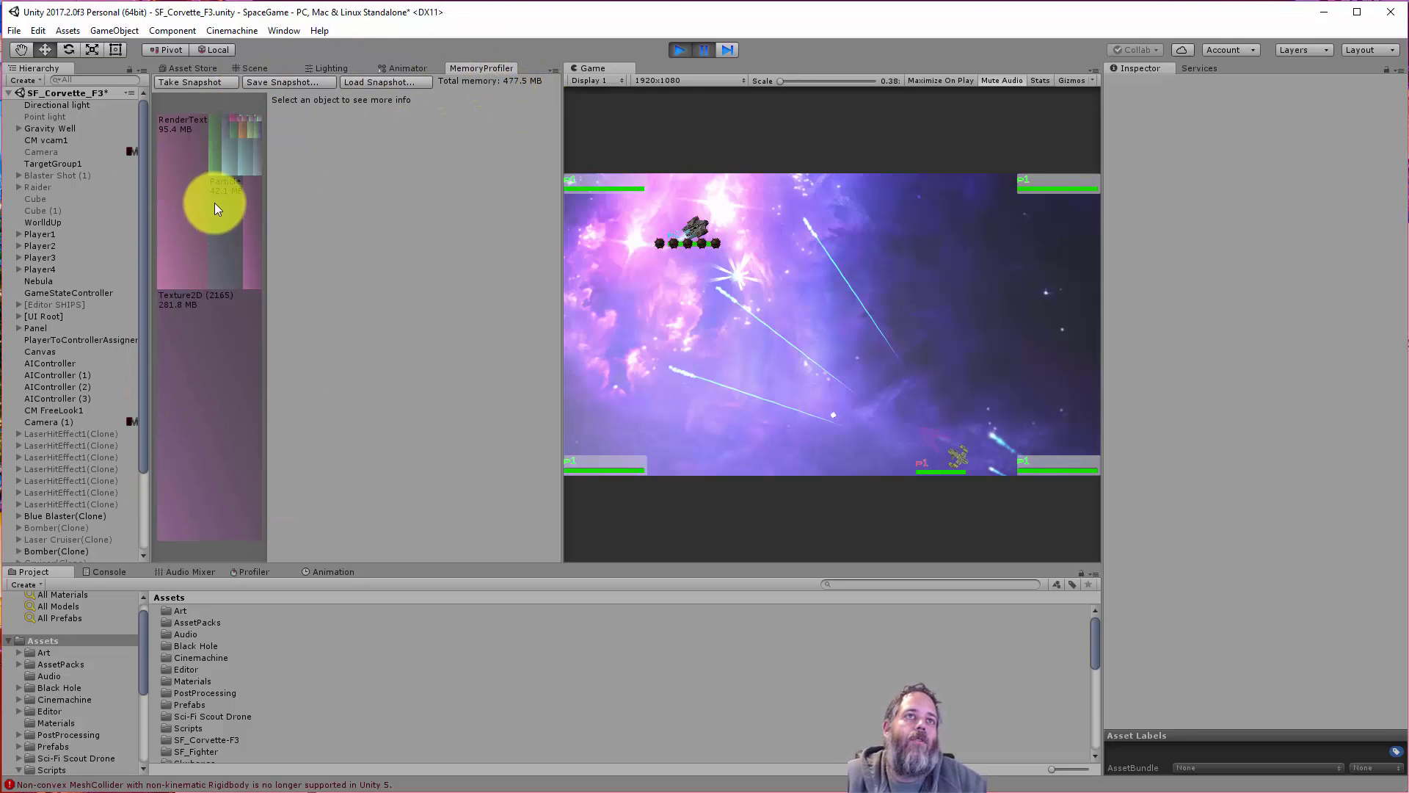
Undock the MemoryProfiler window and enlarge it to fill the screen
left_click_drag(470, 70, 178, 11)
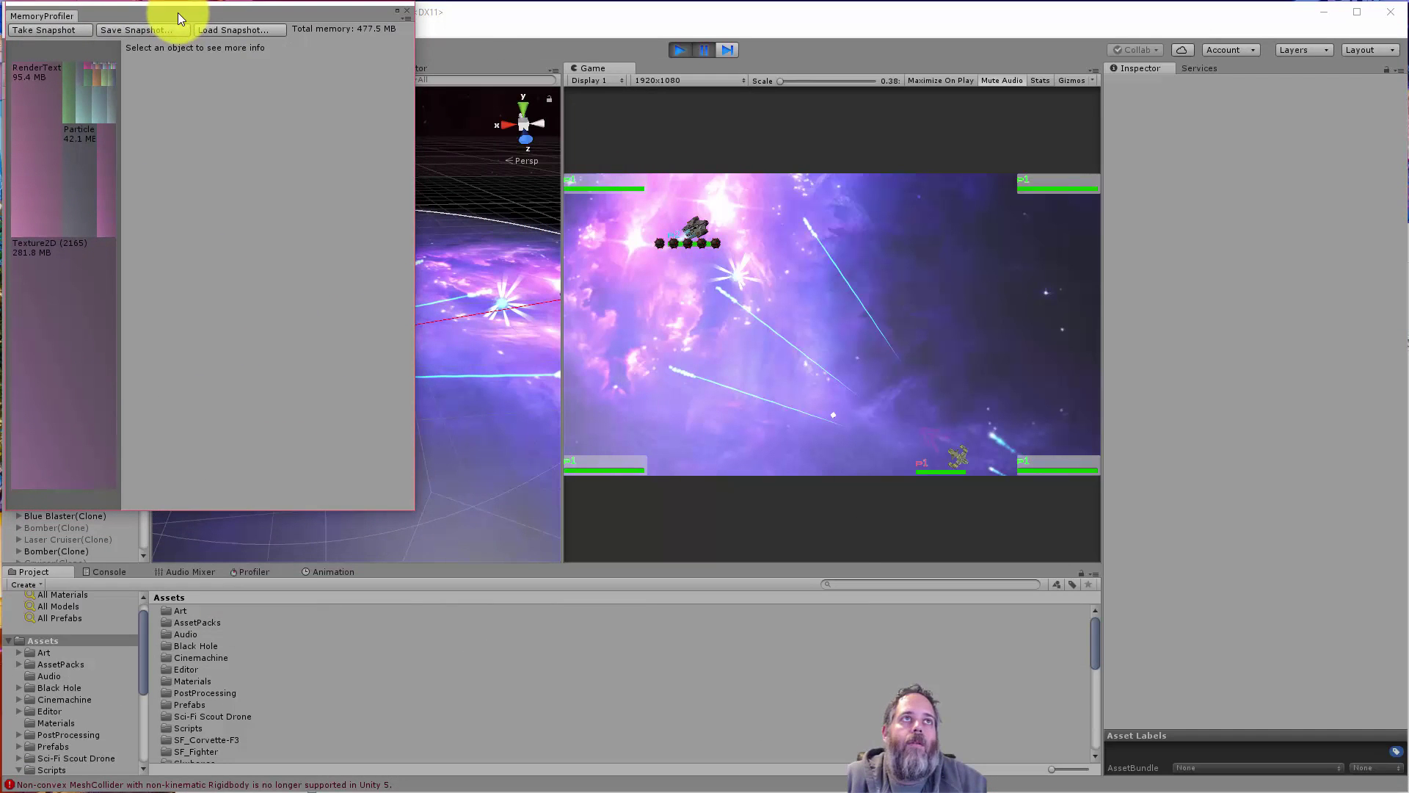
left_click_drag(409, 503, 1402, 785)
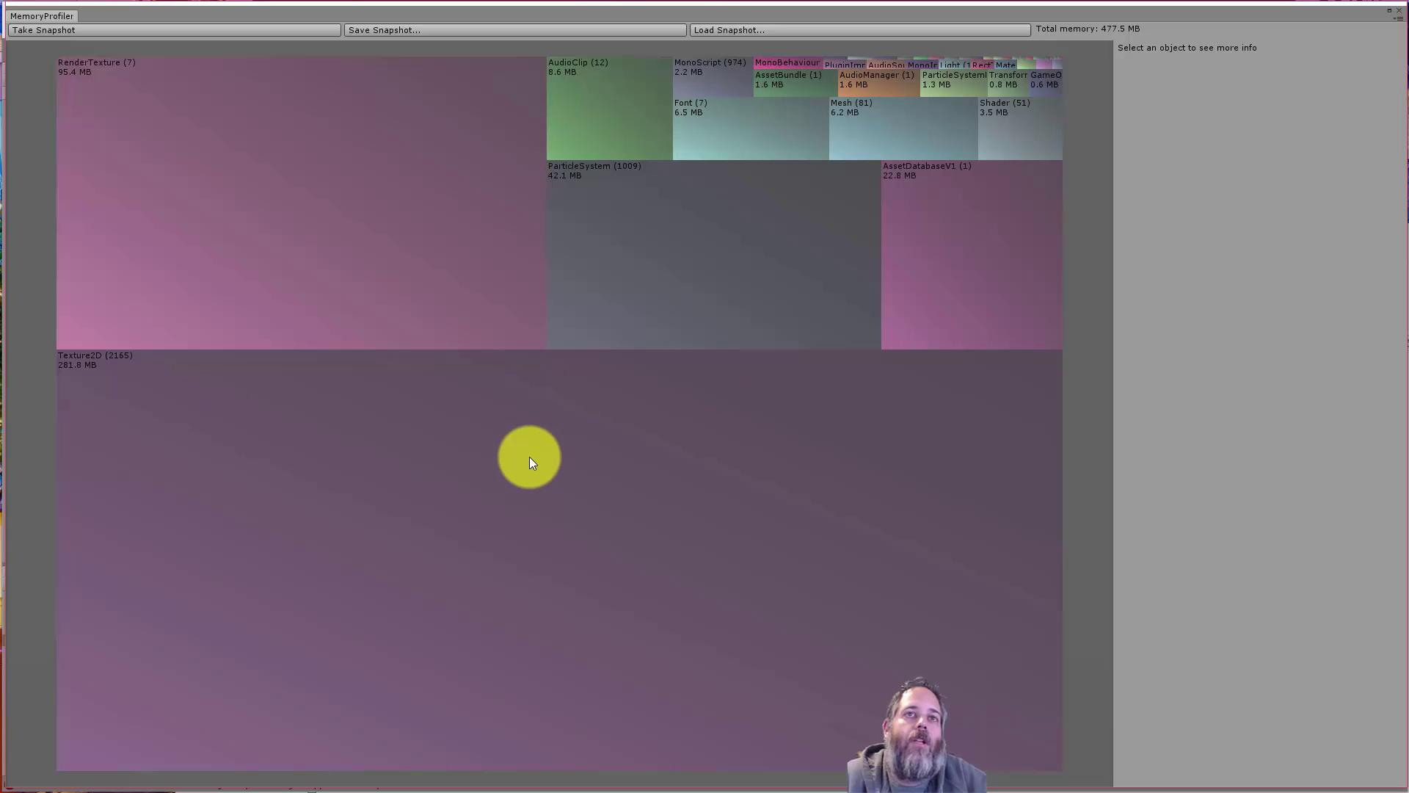
Expand the Texture2D group in the memory map and inspect the details of its largest textures
left_click(530, 457)
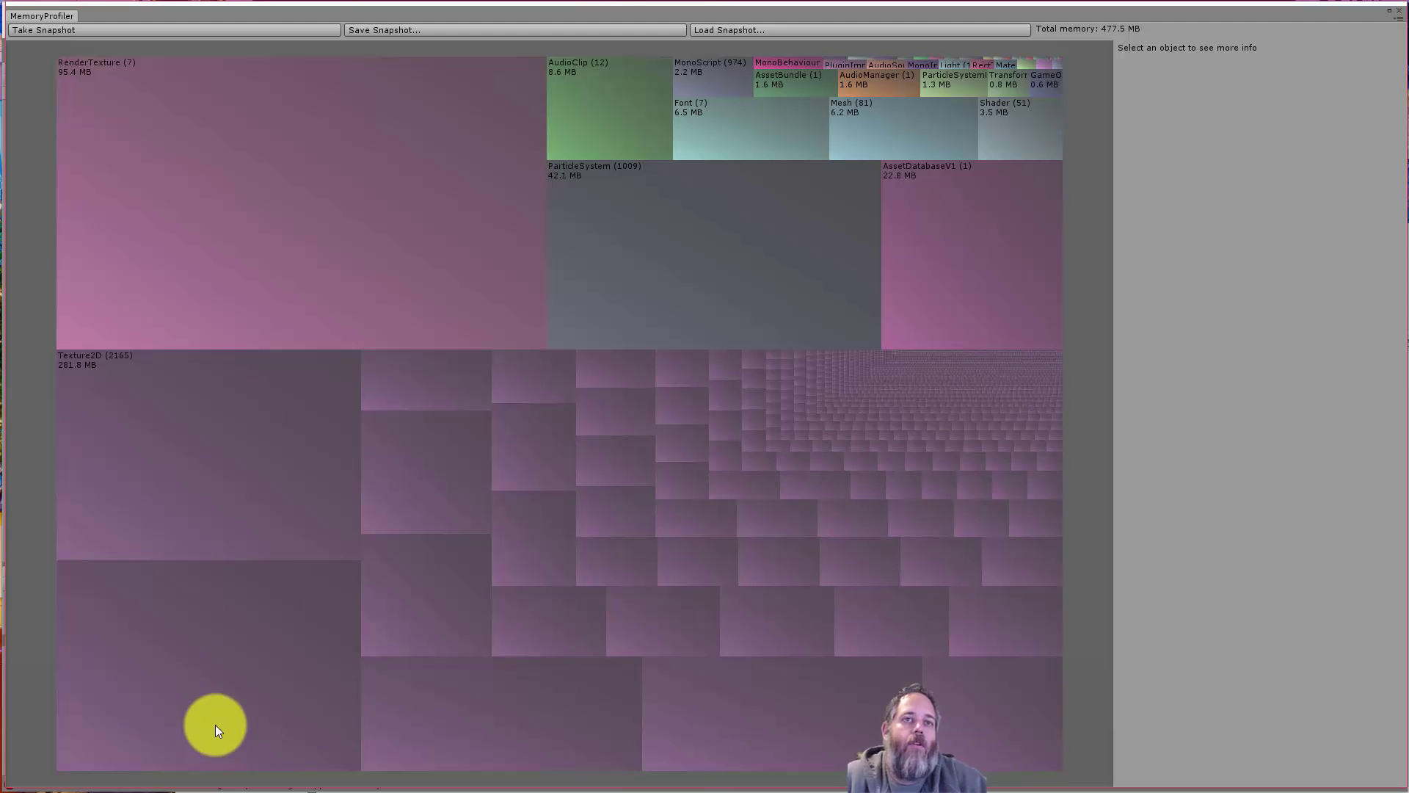
left_click(271, 470)
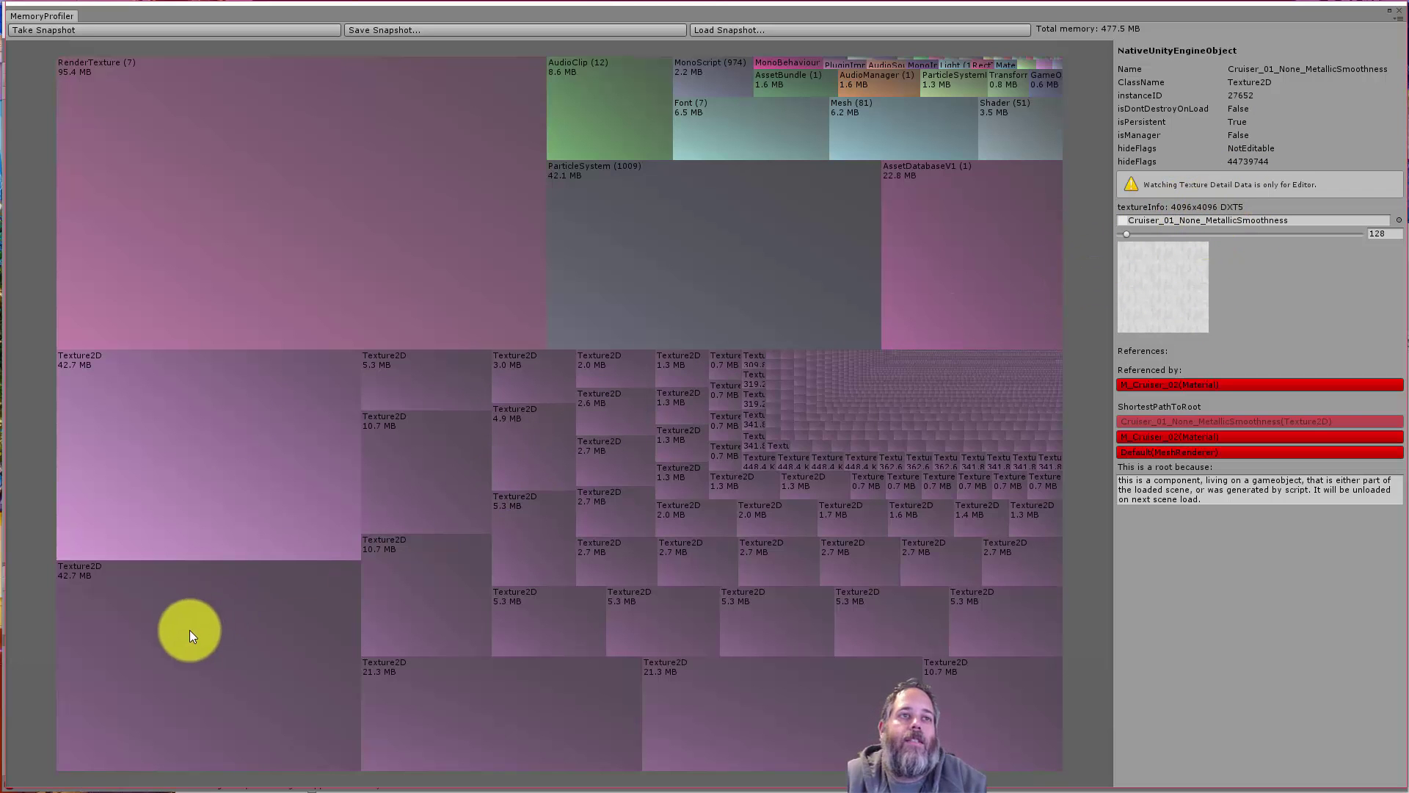
left_click(176, 636)
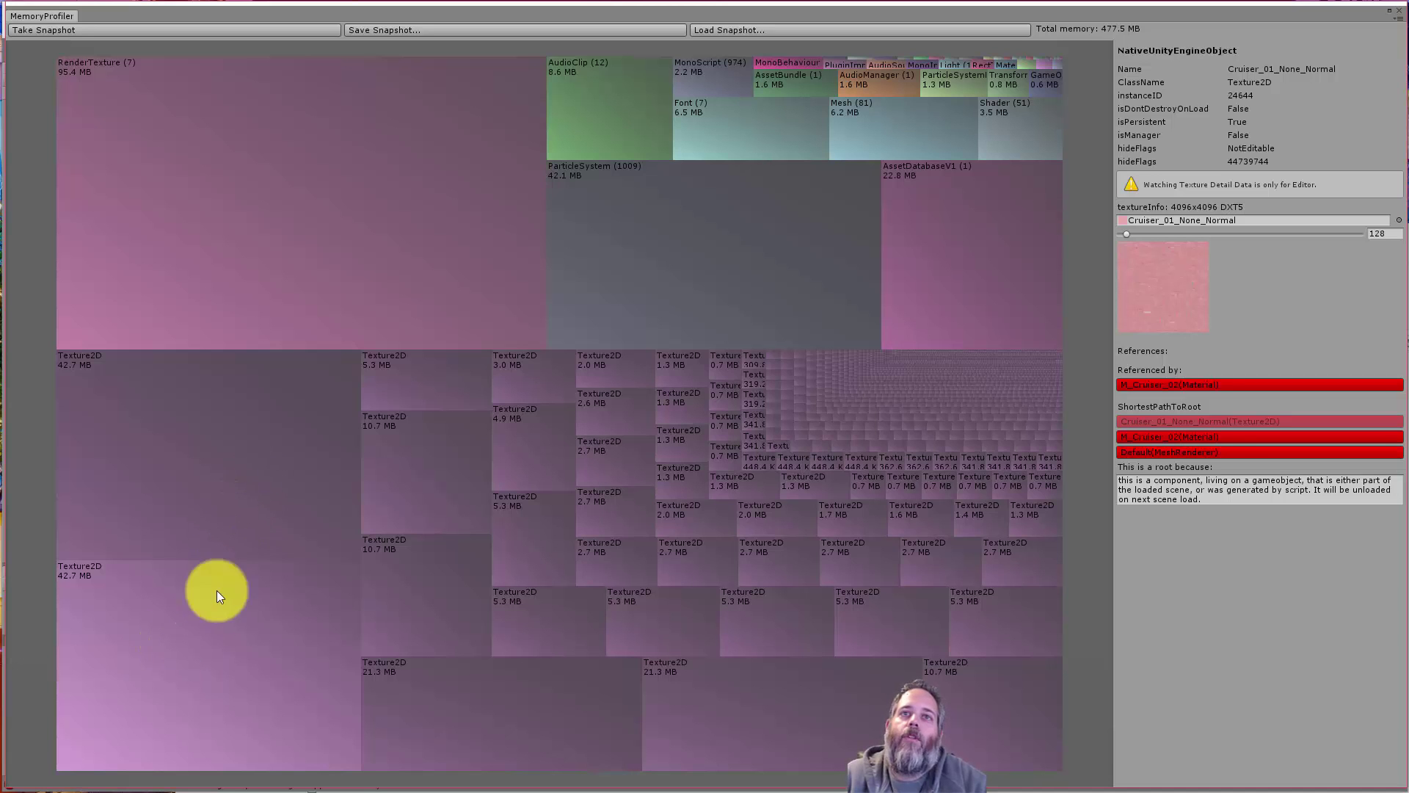
left_click(384, 494)
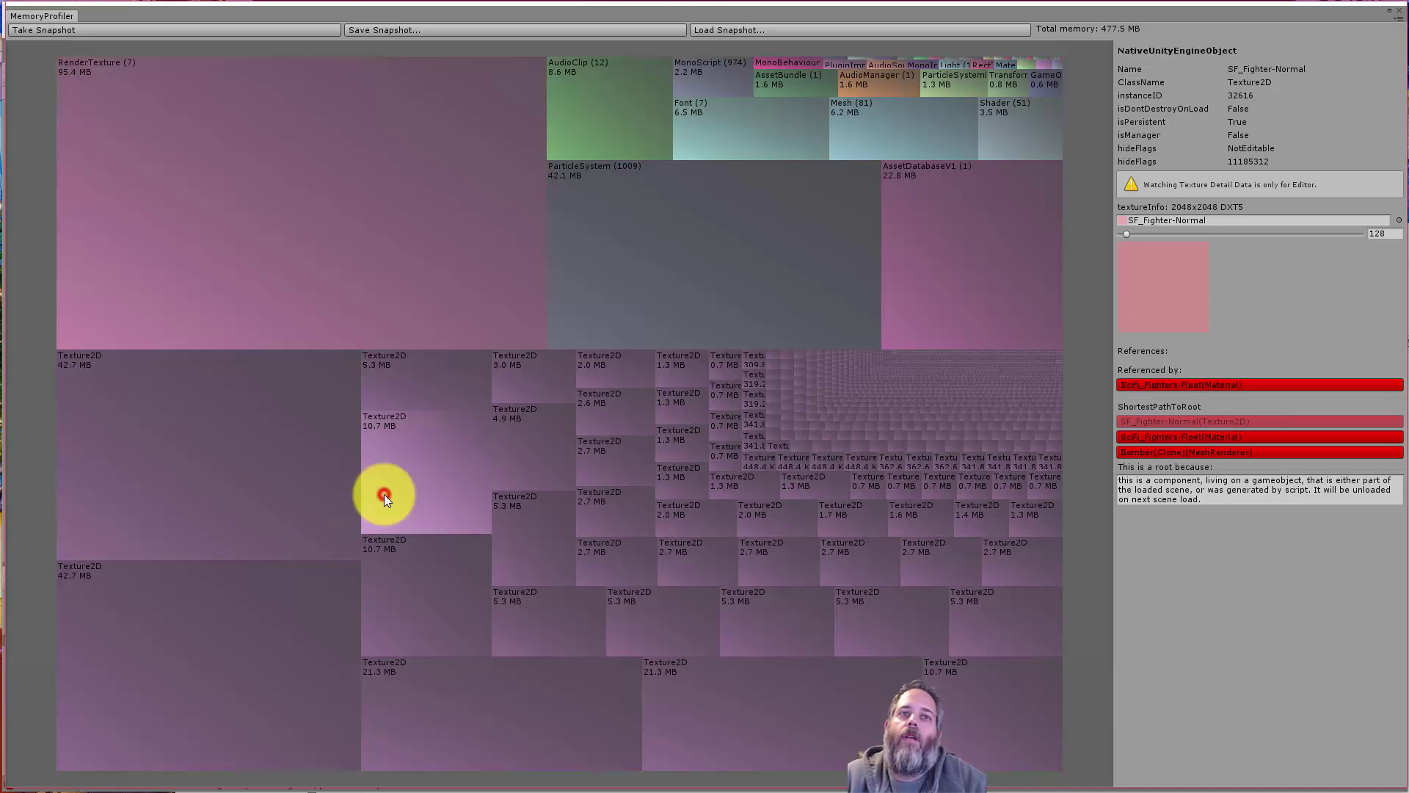
left_click(472, 699)
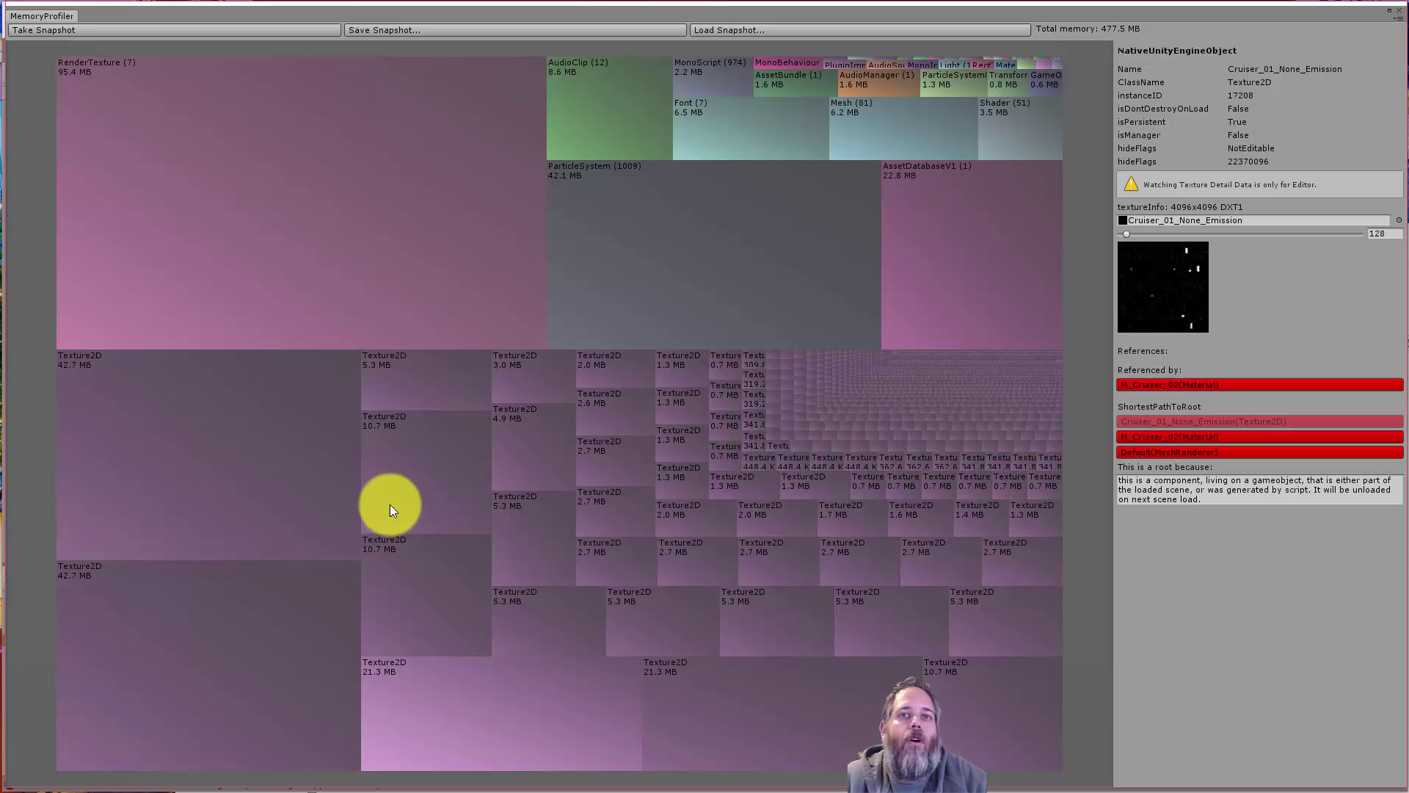
left_click(728, 690)
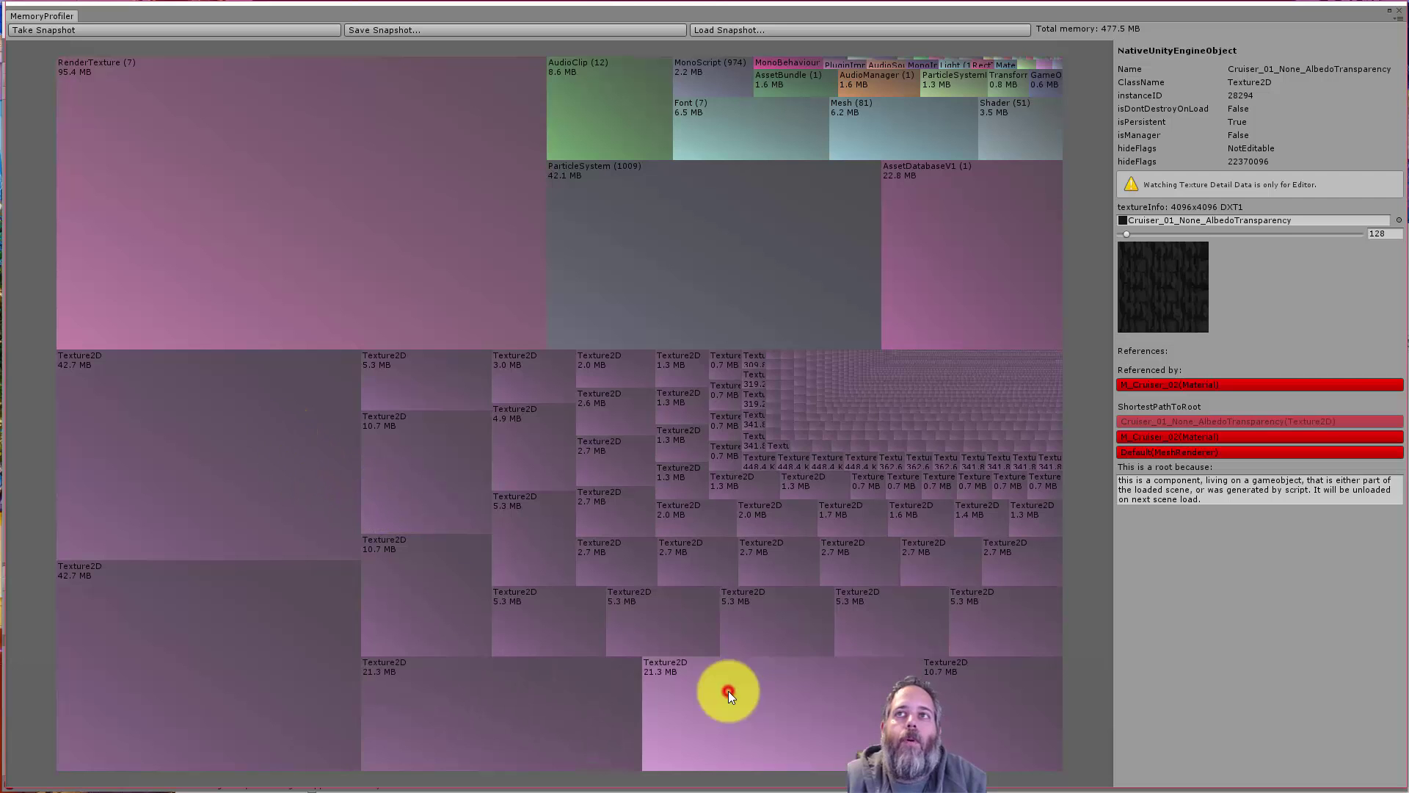
left_click(944, 715)
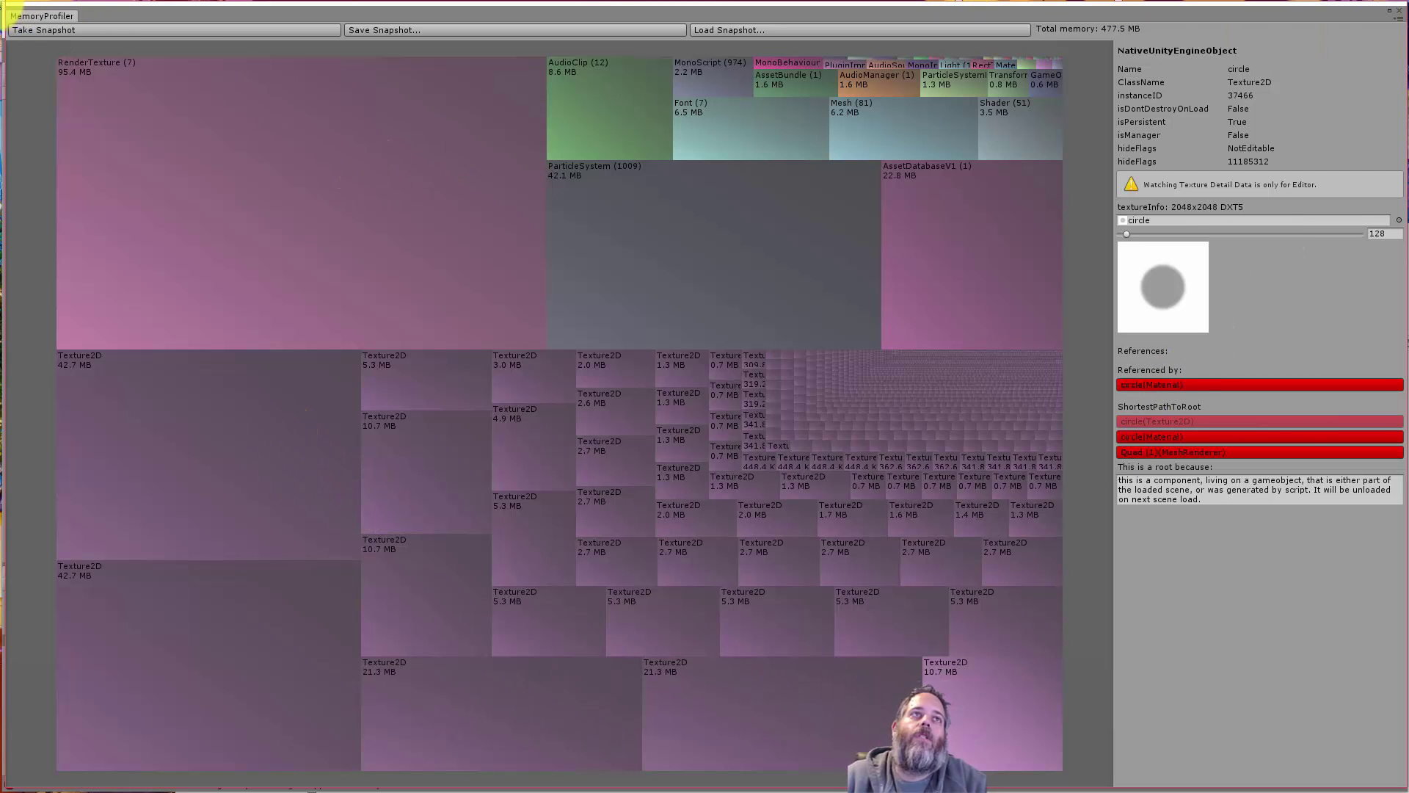
Shrink the MemoryProfiler window, inspect one of the 42.7 MB textures in the memory map and move the window out of the way
double_click(20, 16)
left_click_drag(250, 132, 563, 372)
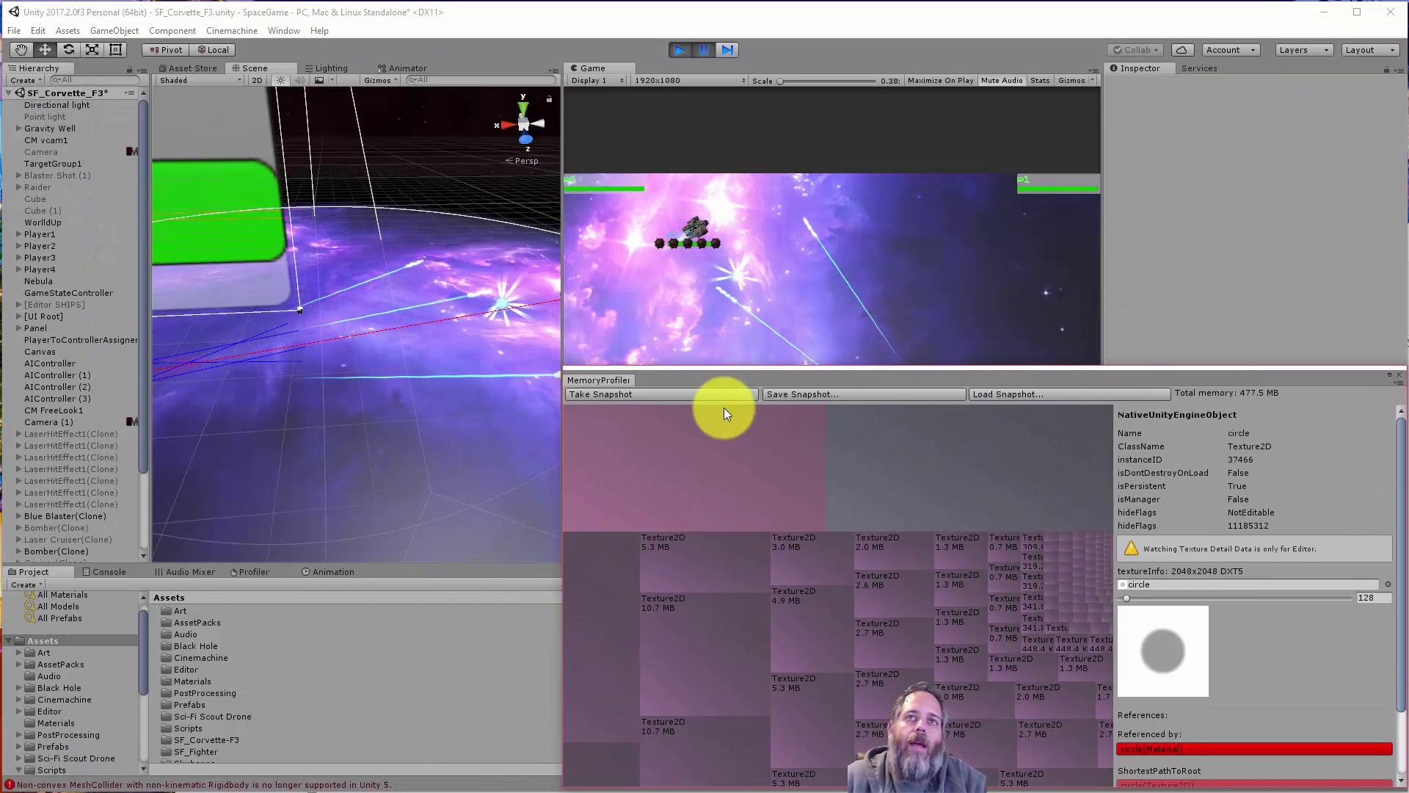
left_click_drag(712, 374, 656, 339)
left_click(571, 597)
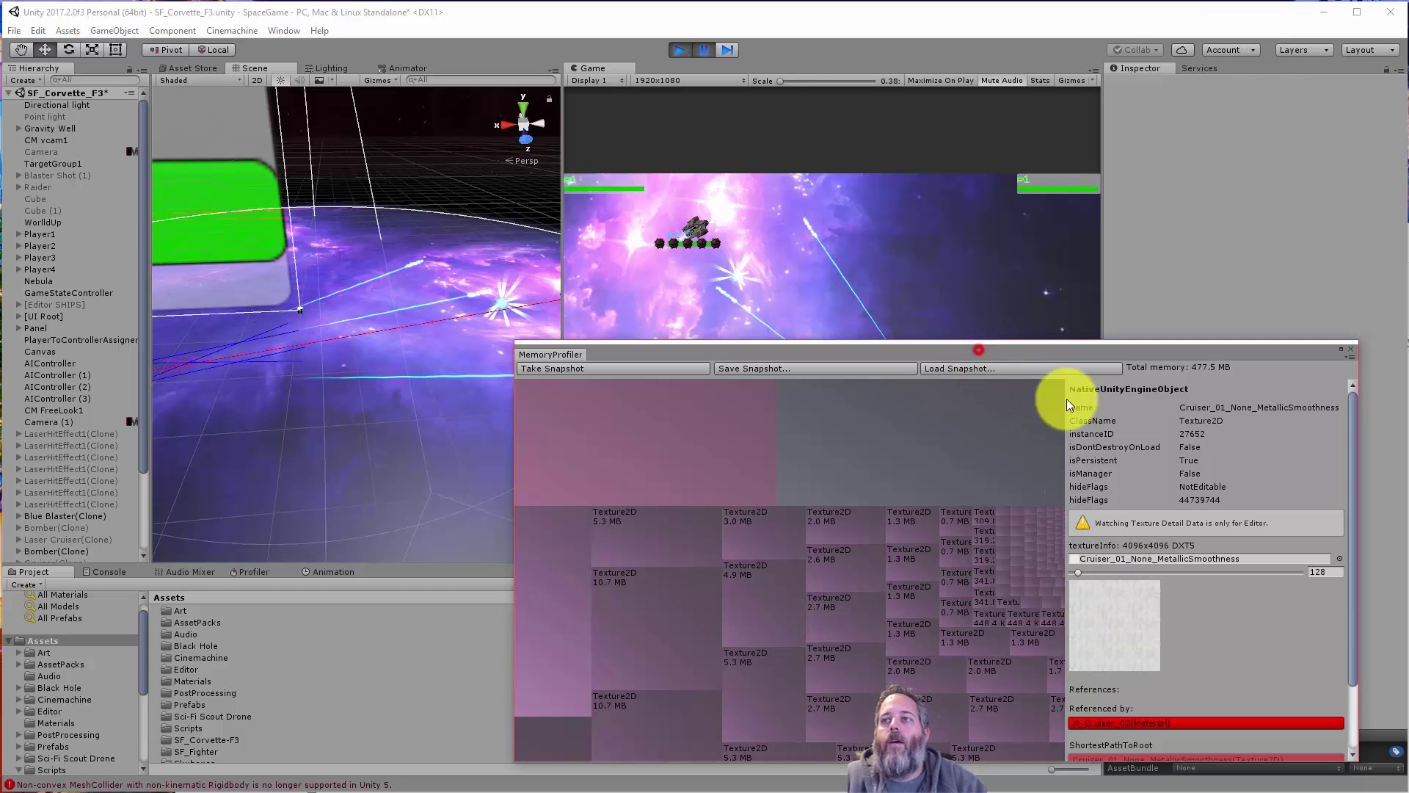
left_click_drag(1068, 354, 1408, 482)
Search the project assets for cruiser_01 and inspect the import settings of the first two AlbedoTransparency textures
left_click(928, 585)
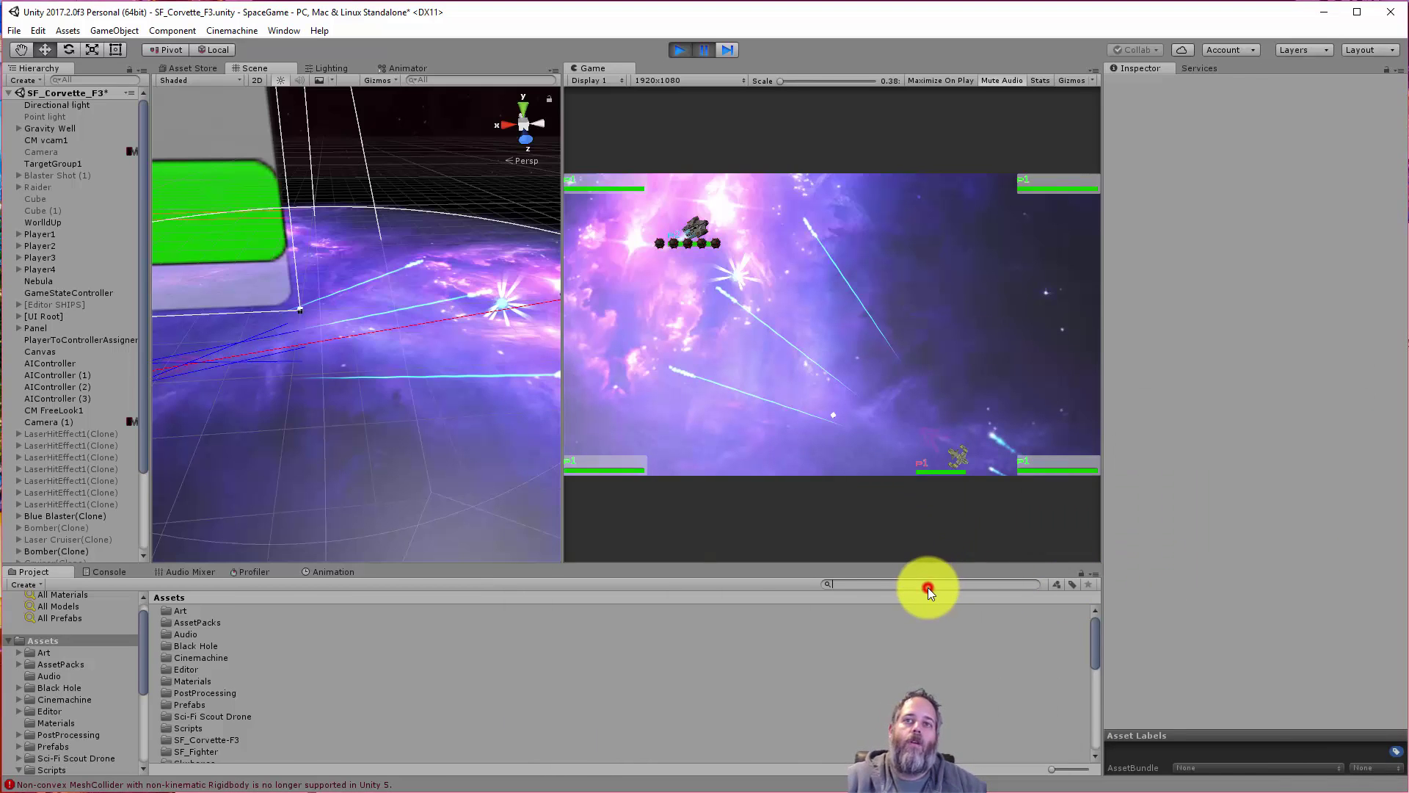
type("cruiser_01")
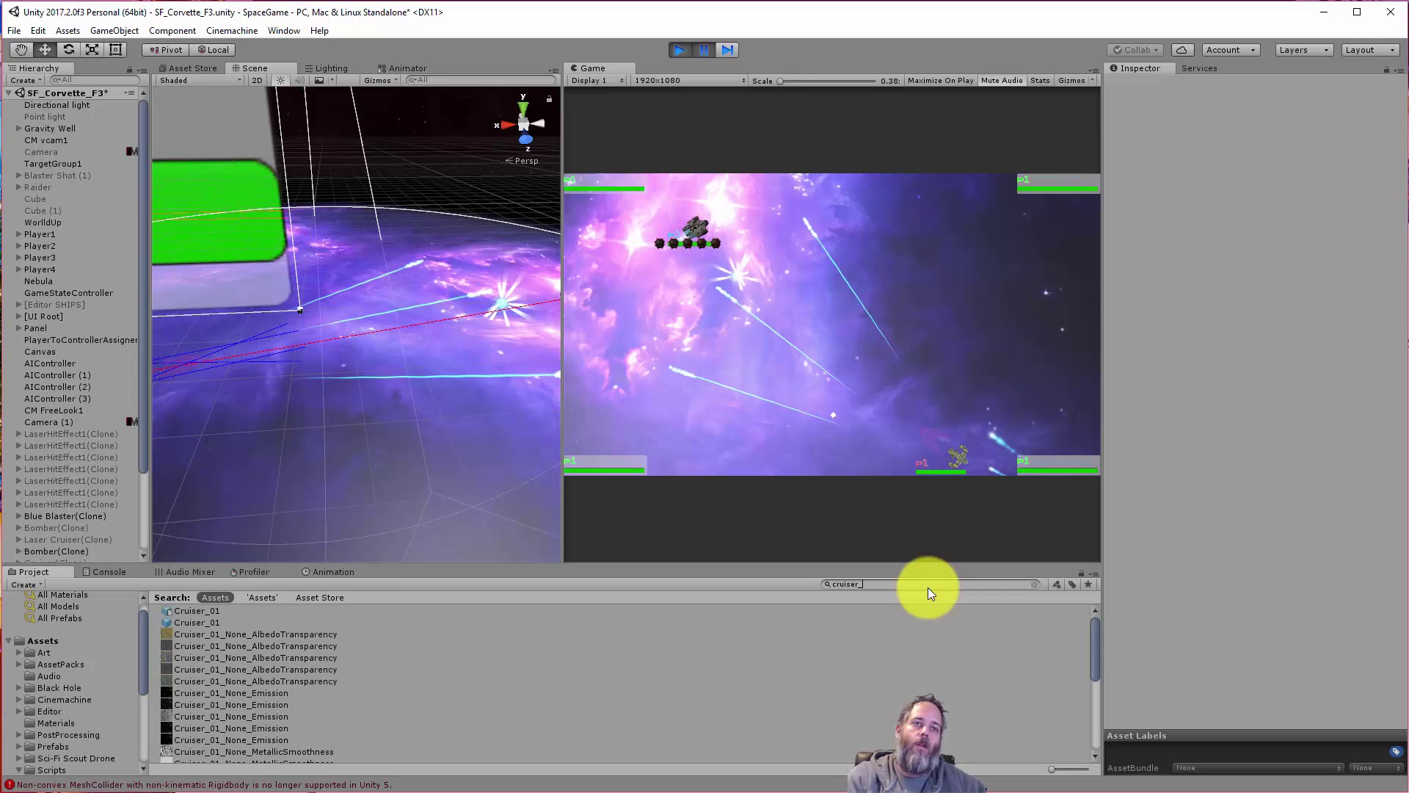
left_click(311, 633)
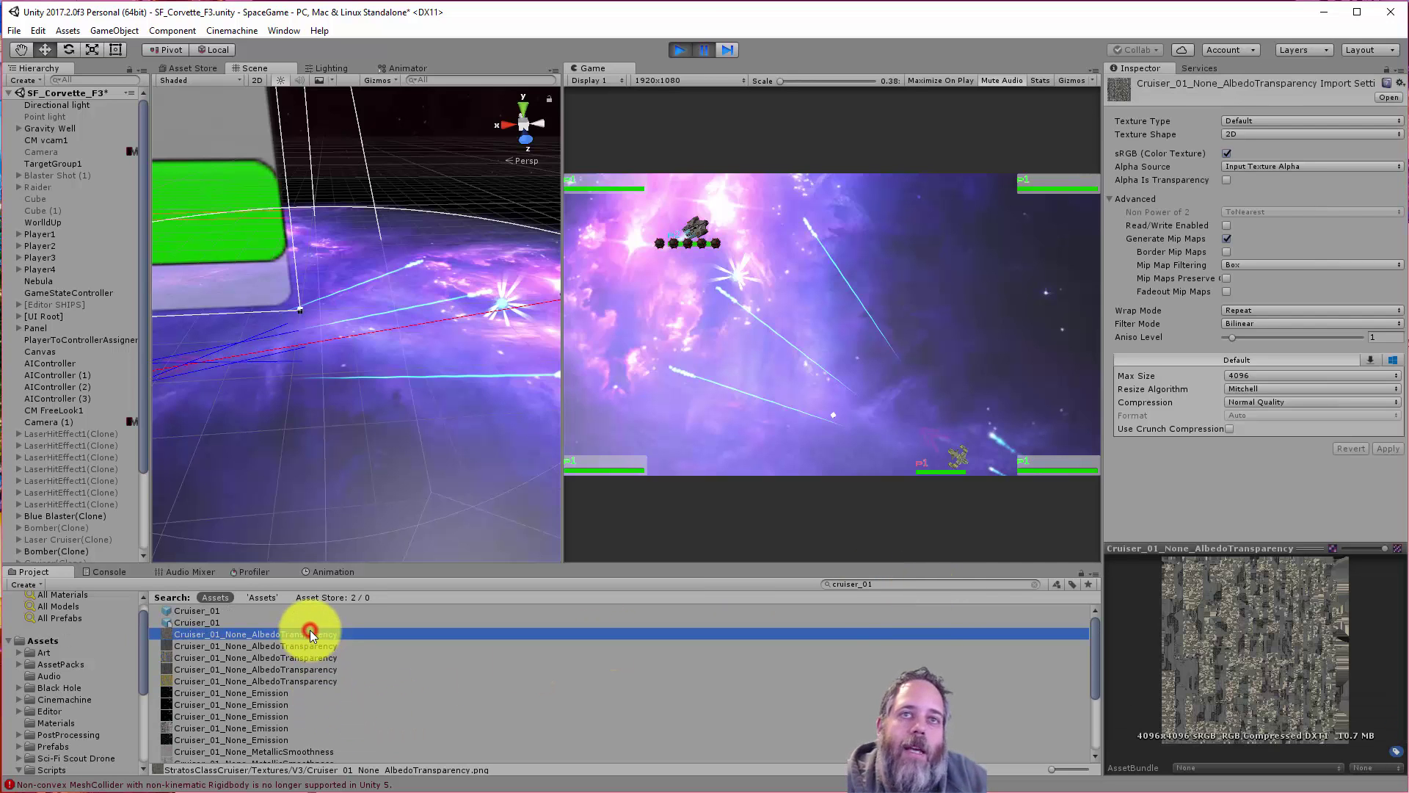
left_click(309, 646)
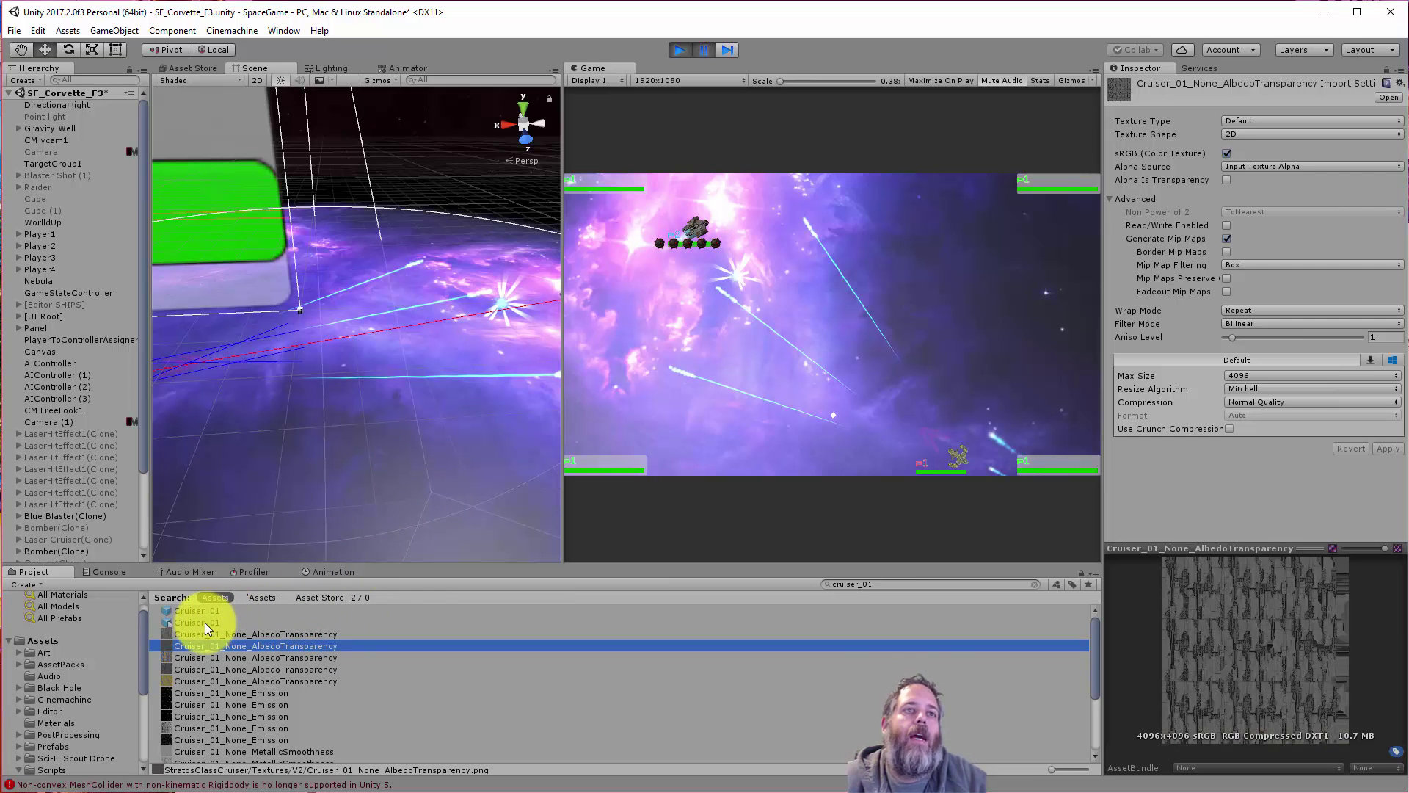
Try placing the Cruiser_01 model in the scene, delete it and check the first AlbedoTransparency texture again
left_click_drag(205, 622, 630, 498)
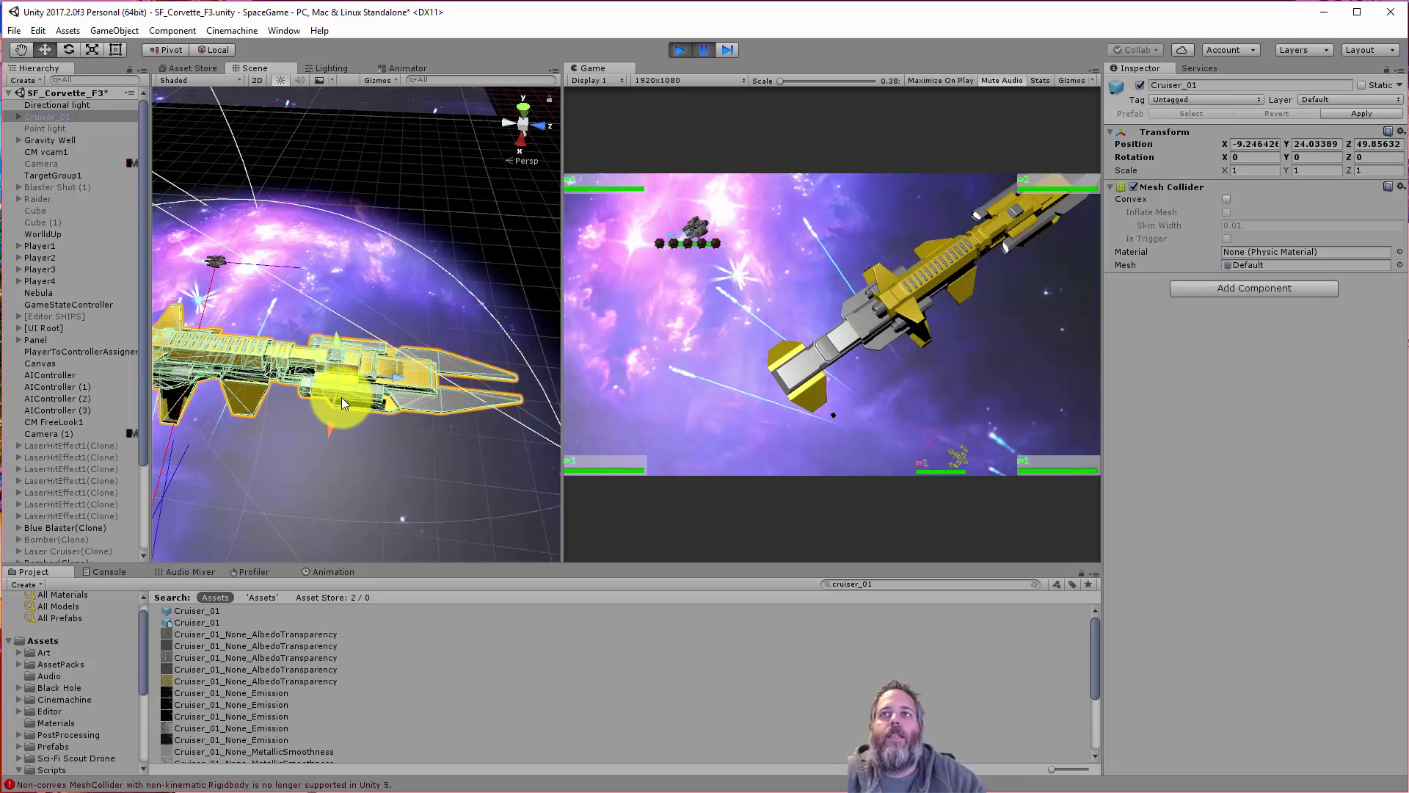
key("Delete")
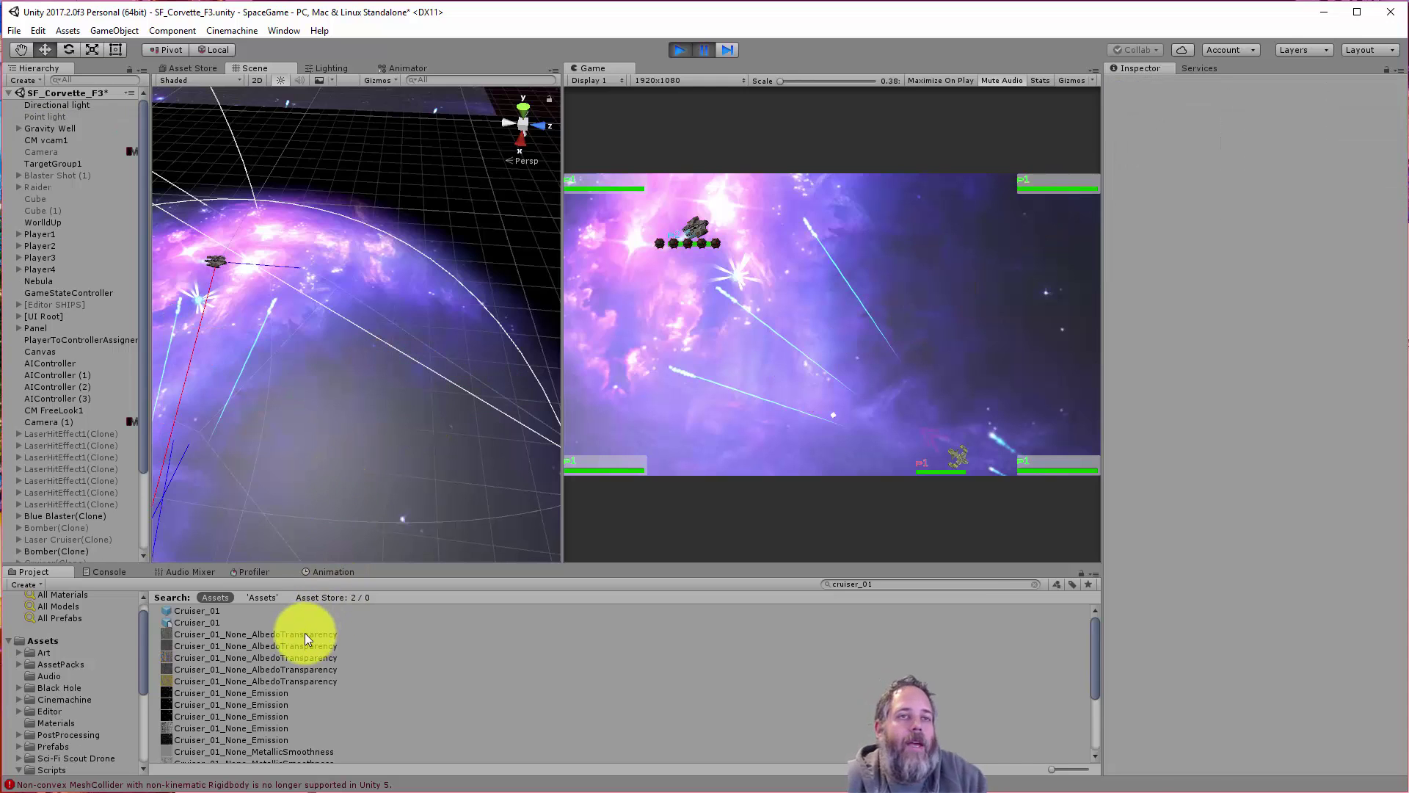
left_click(305, 633)
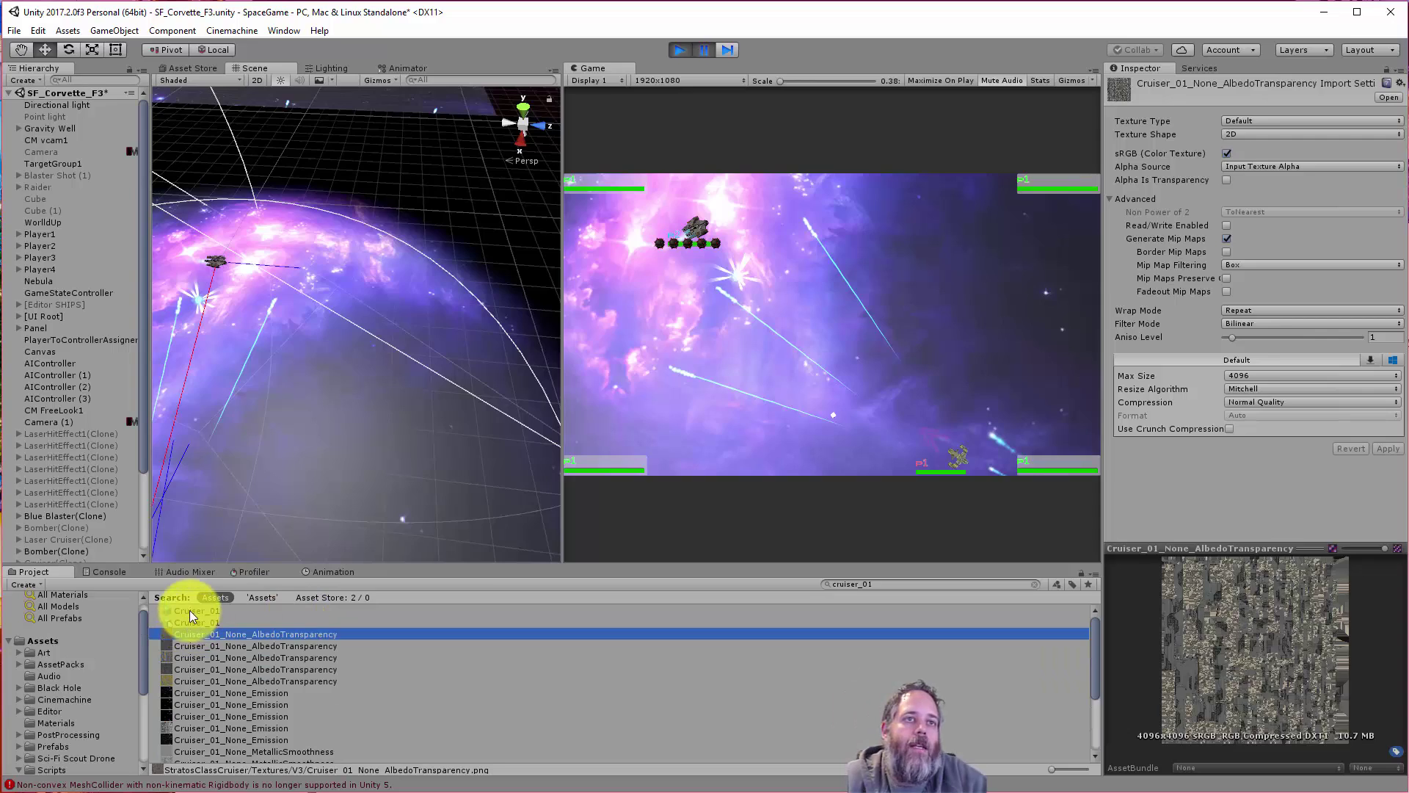
Place the Cruiser_01 prefab in the scene and move it along the X axis to about -9.9
left_click_drag(189, 610, 311, 376)
scroll(311, 376, "down", 5)
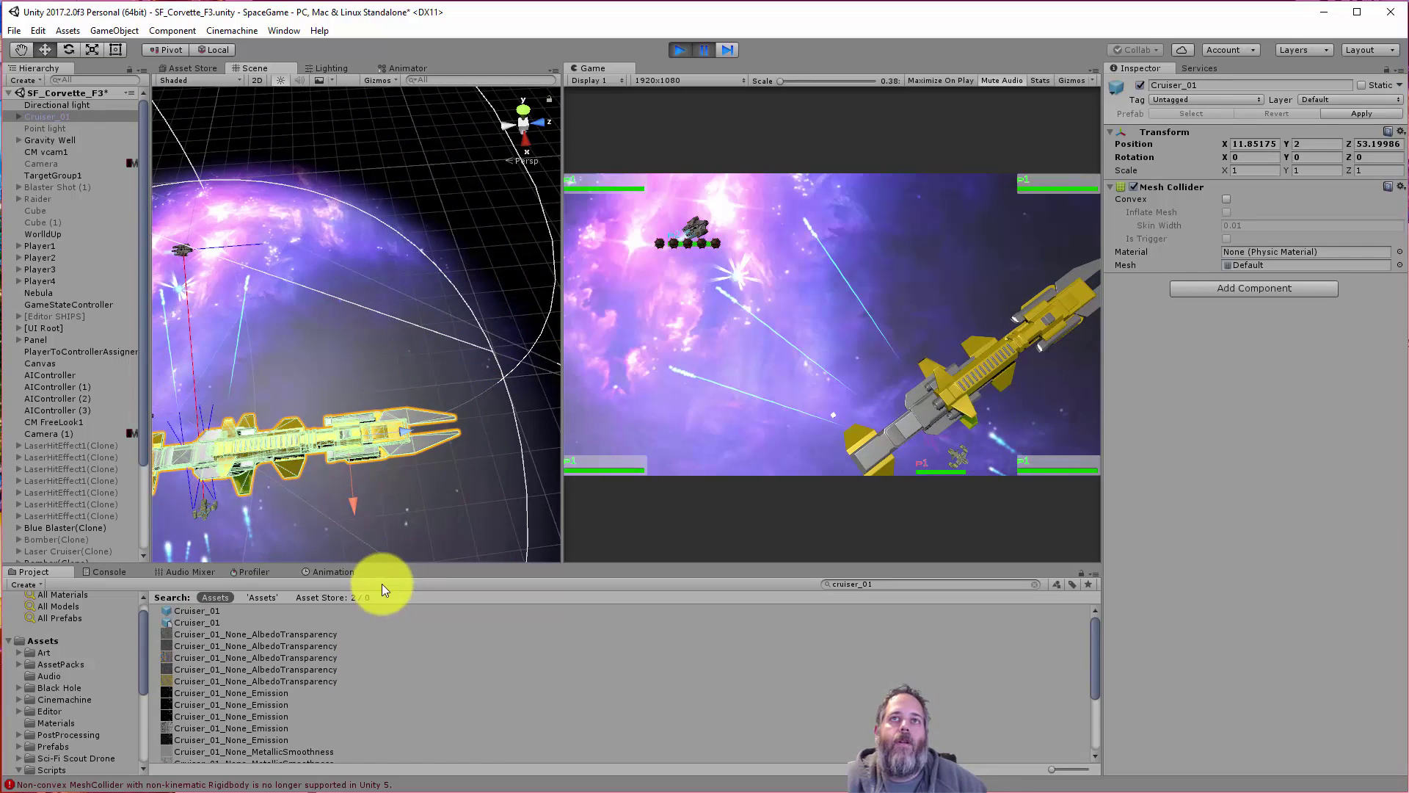
left_click_drag(355, 502, 370, 415)
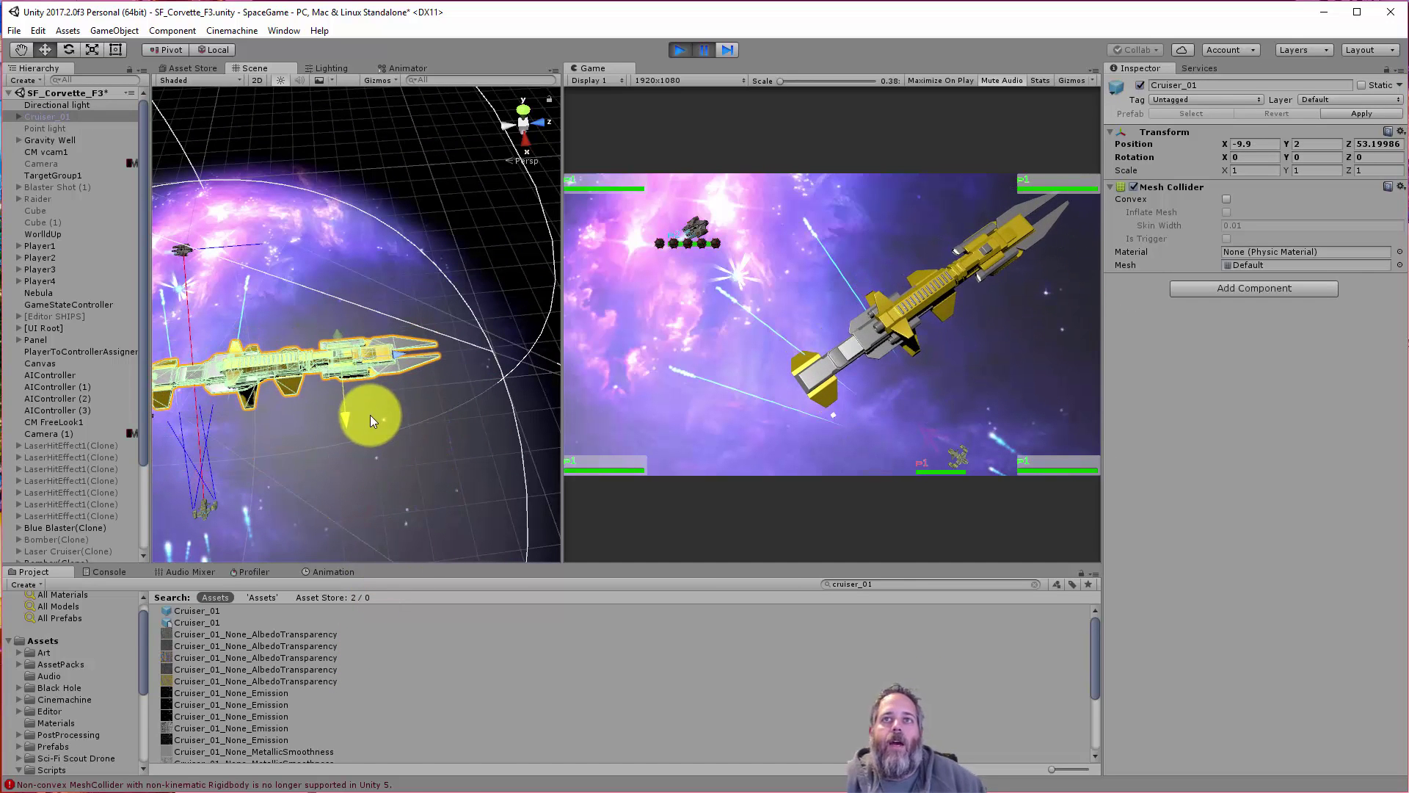
Set the maximum size of all Cruiser_01 textures, from AlbedoTransparency through Normal, to 1024 and apply the import settings
left_click(266, 636)
scroll(257, 658, "down", 3)
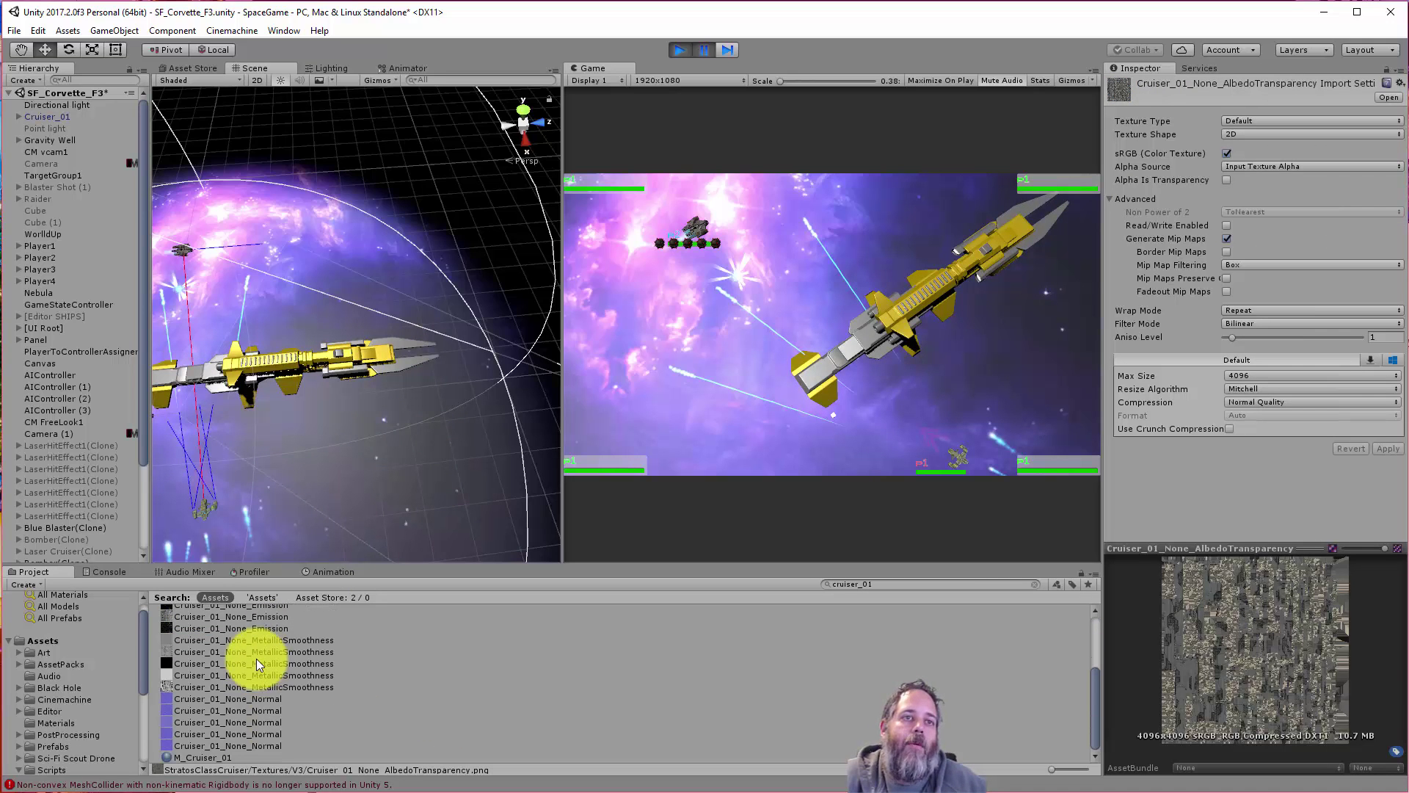
left_click(253, 746, "shift")
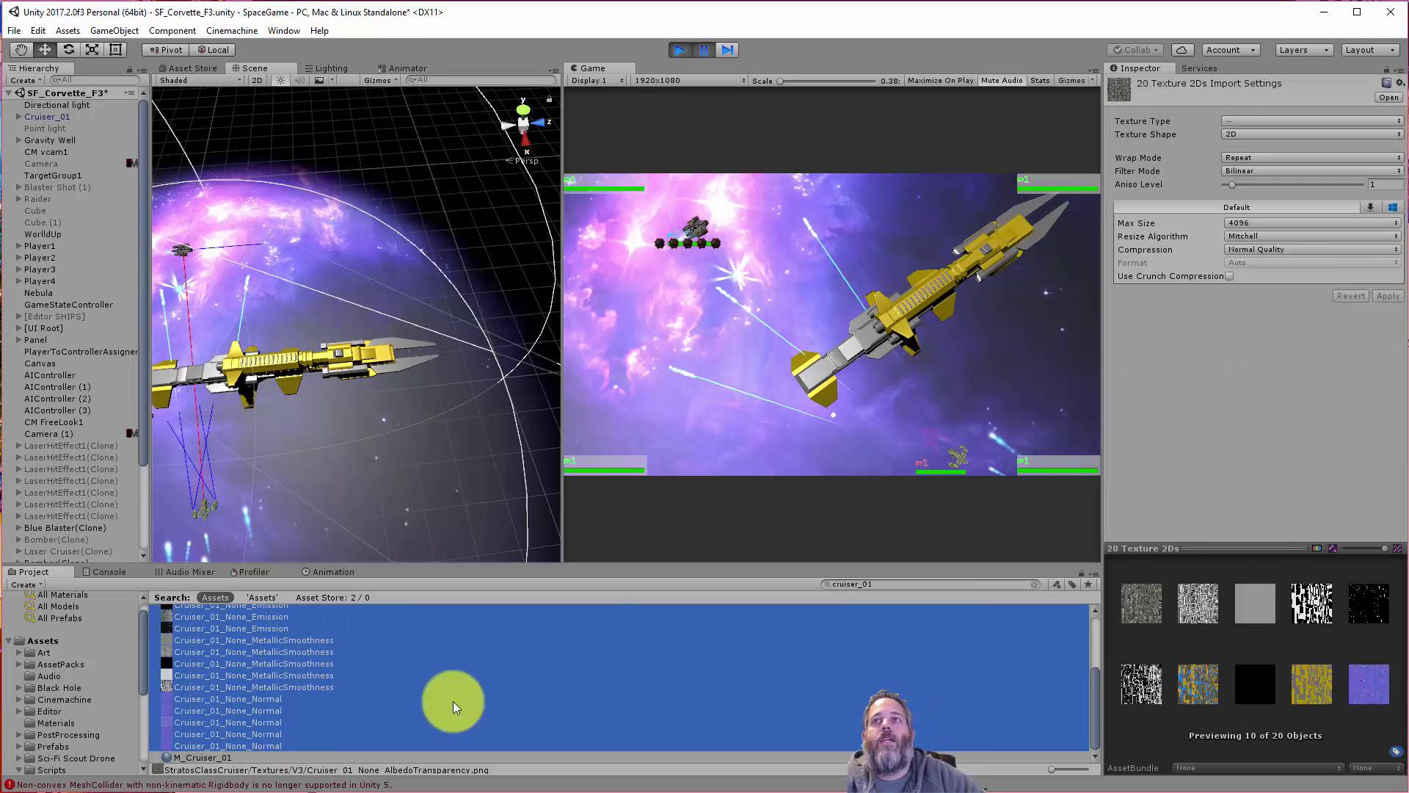
left_click(1257, 223)
left_click(1258, 319)
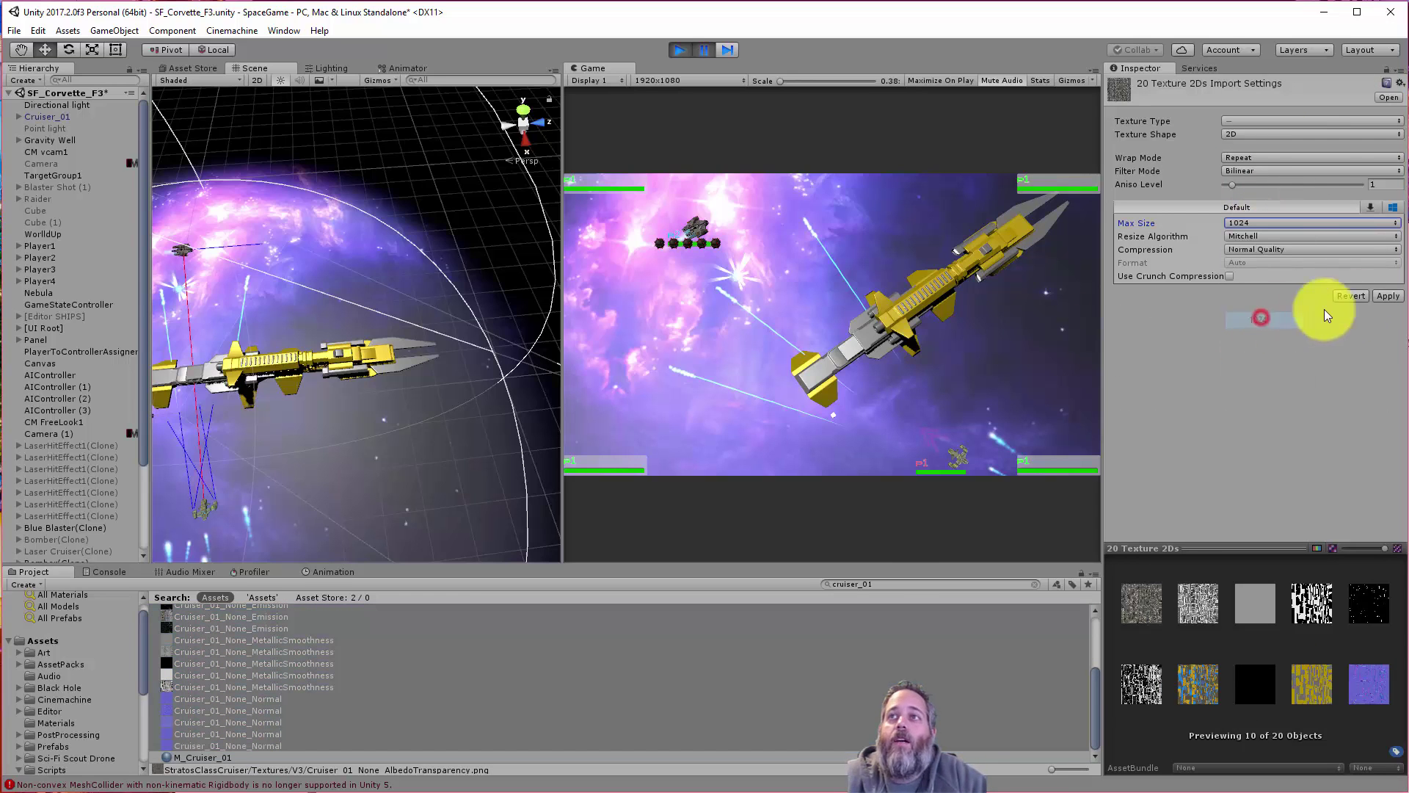
left_click(1384, 297)
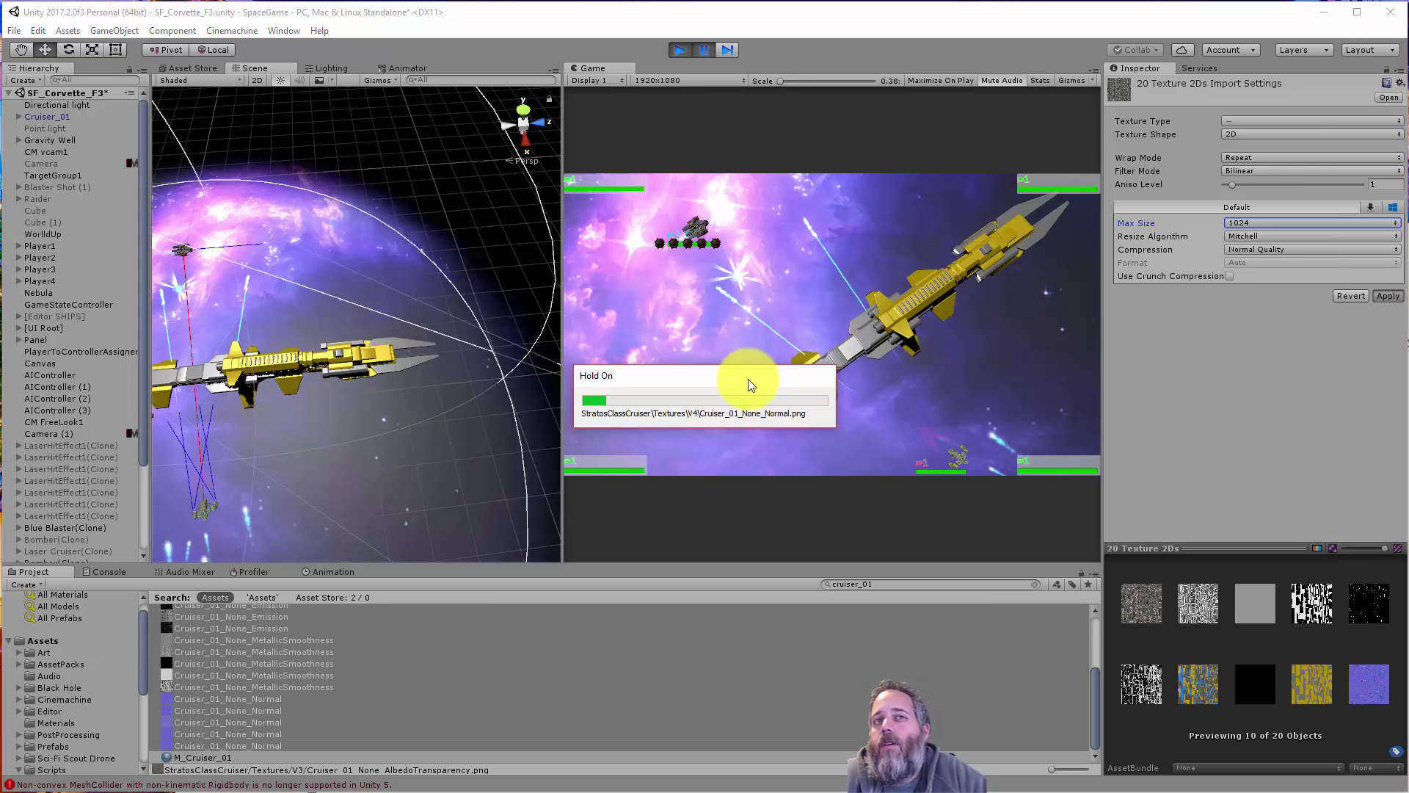
left_click_drag(729, 390, 753, 470)
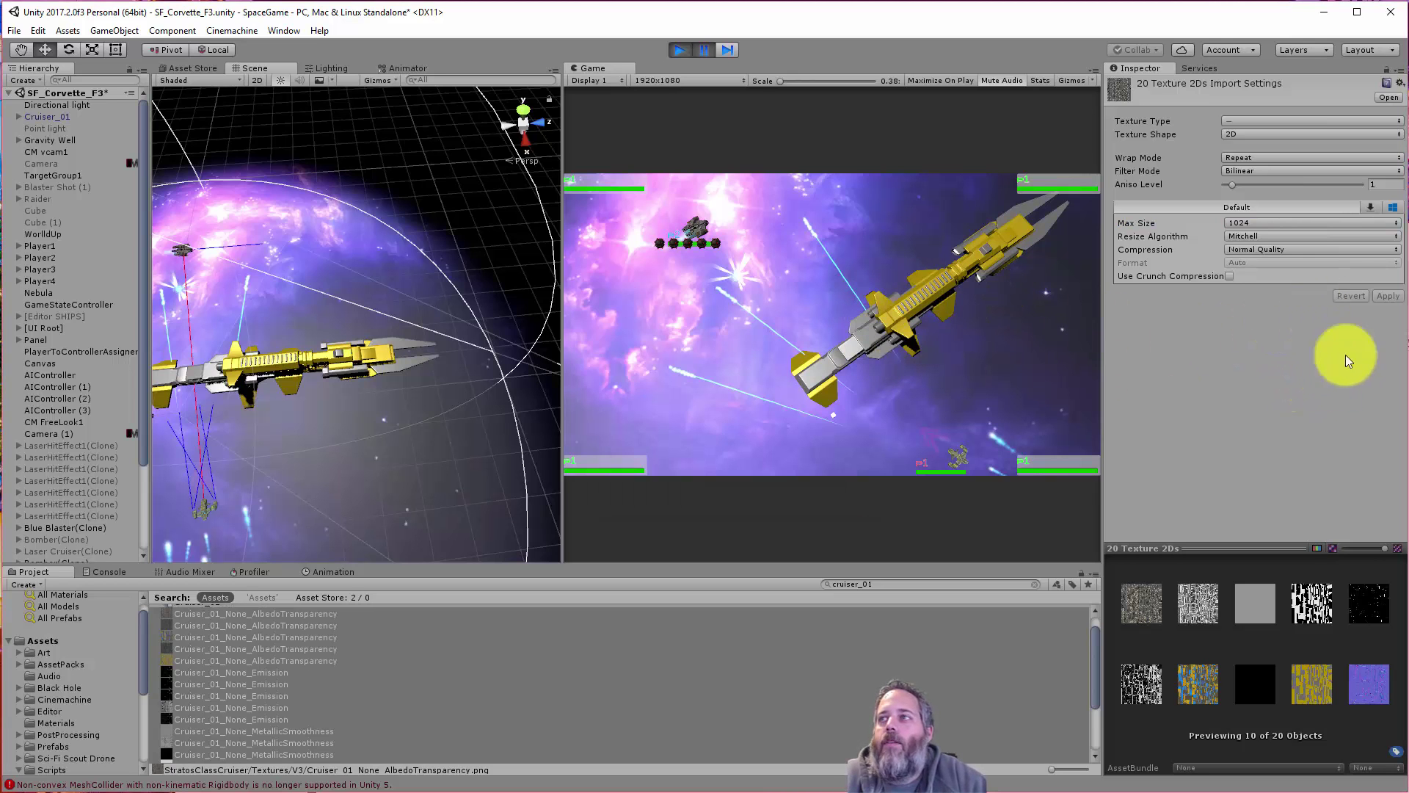
Take a new memory snapshot of the running game and expand the Texture2D group in the memory map
left_click_drag(733, 330, 246, 157)
left_click(256, 145)
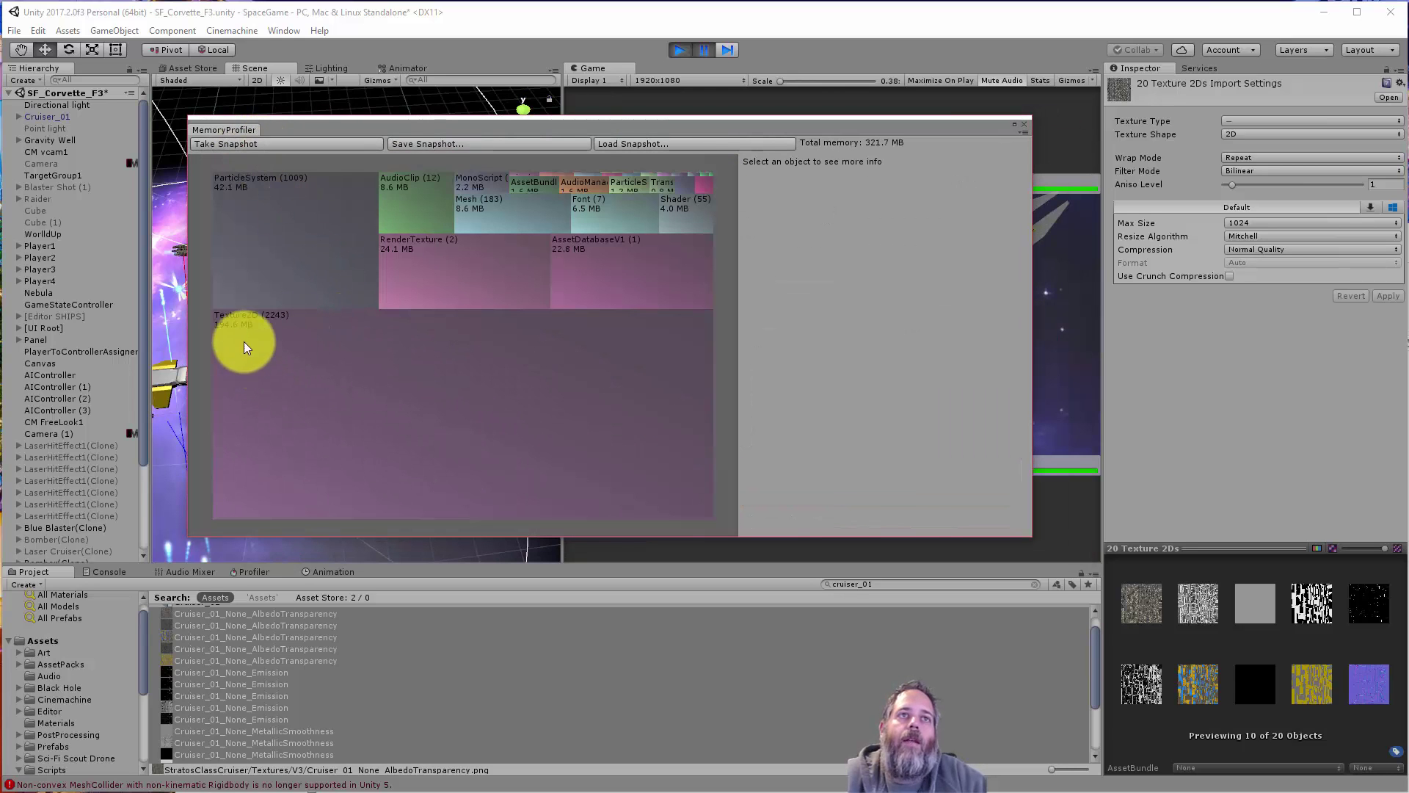
left_click(252, 339)
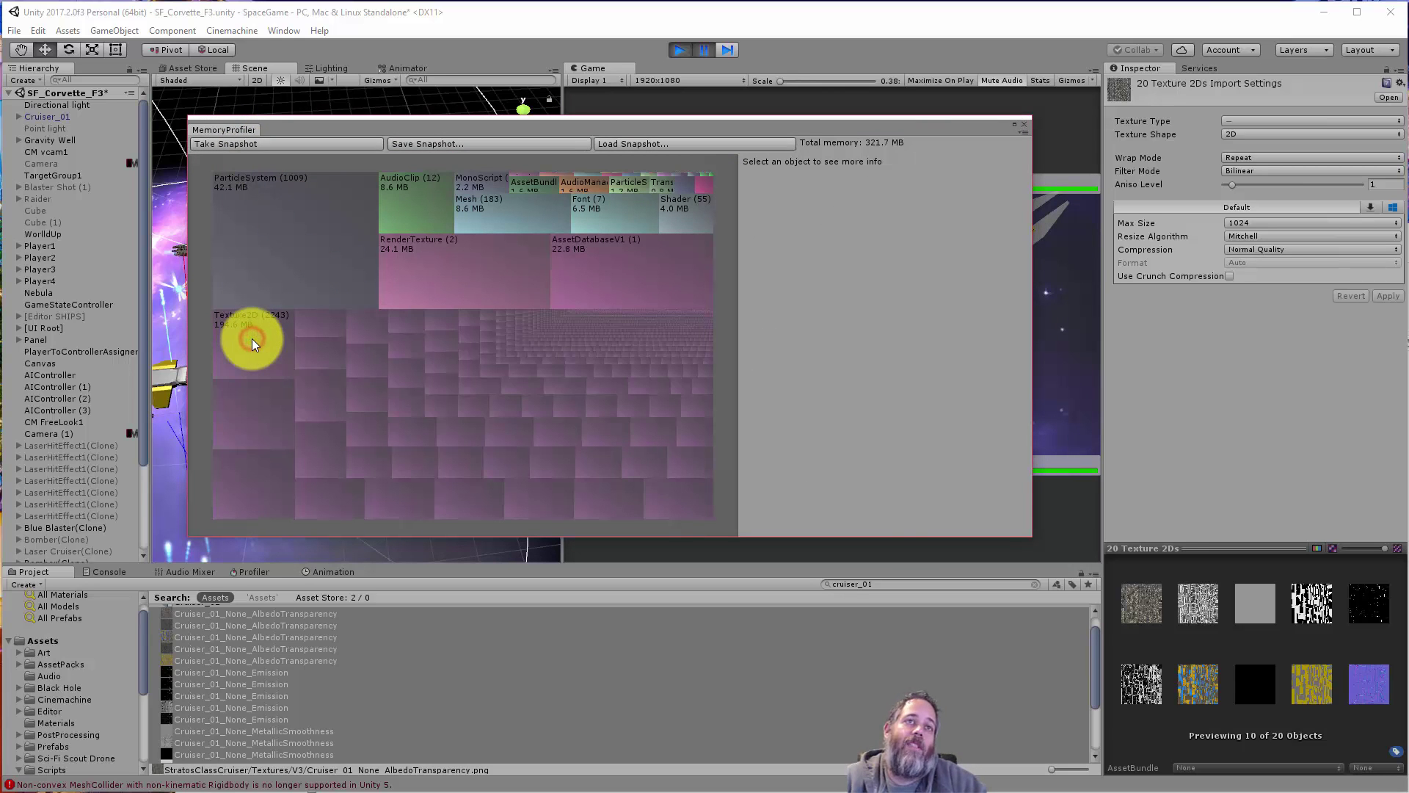
Inspect the details of the three largest textures in the new snapshot
left_click(254, 358)
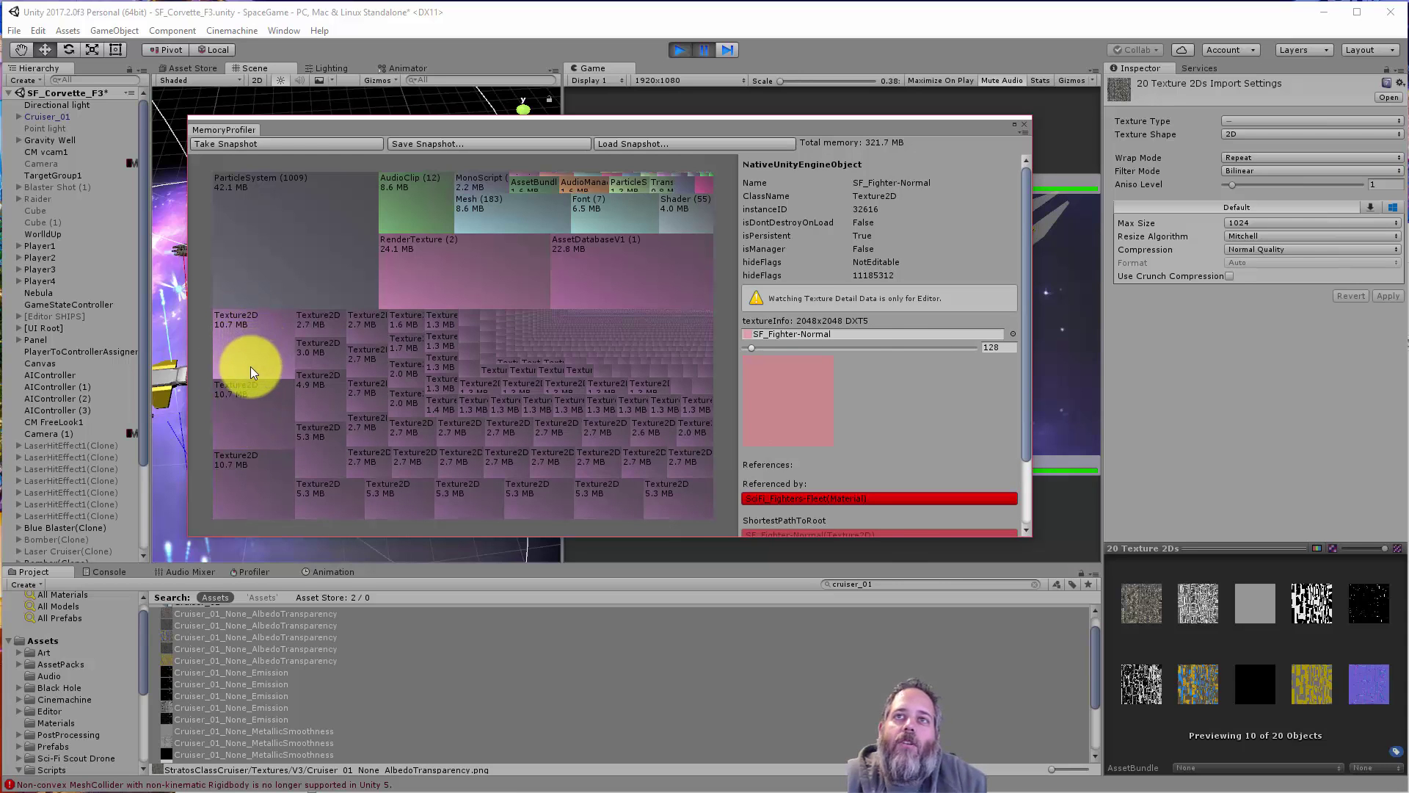
left_click(250, 405)
left_click(251, 470)
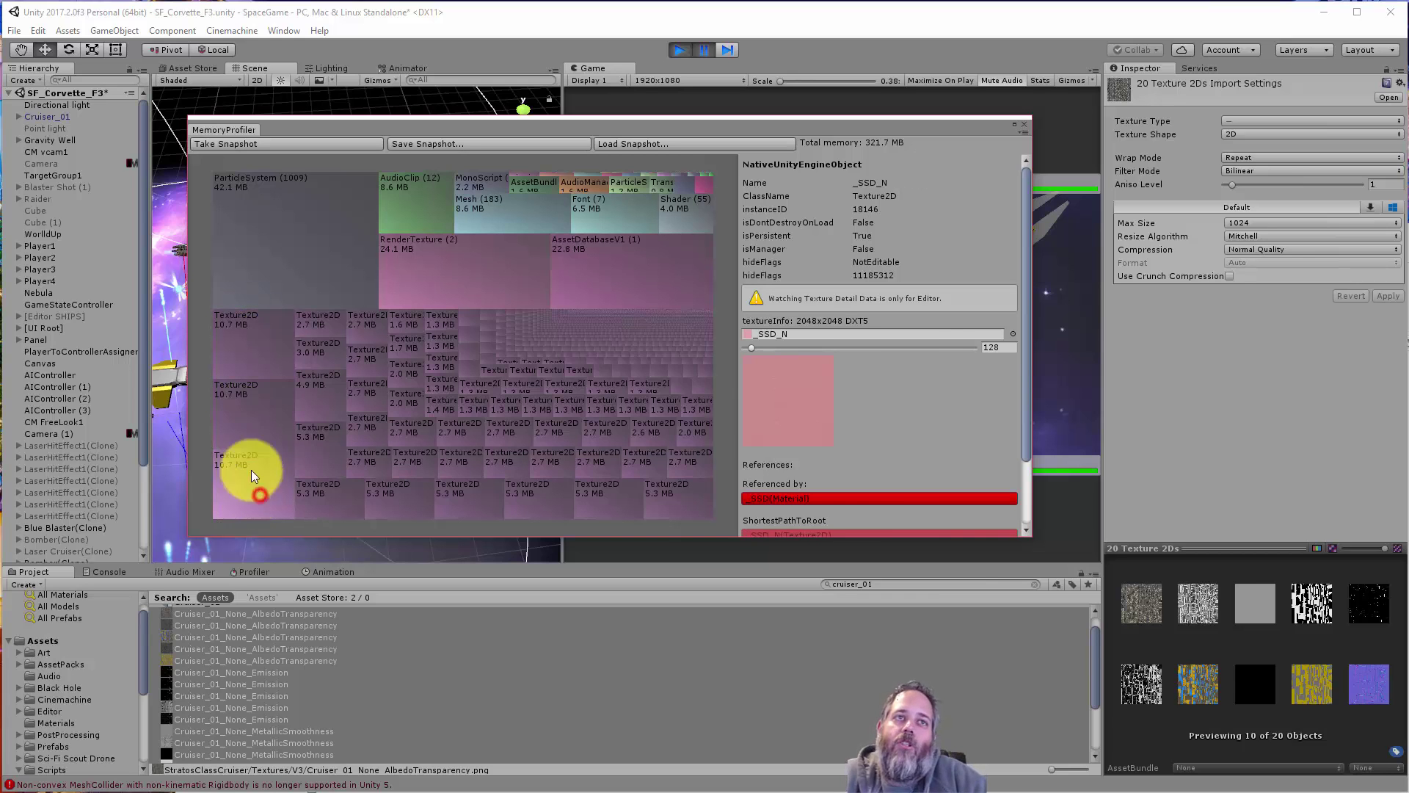
left_click(258, 418)
left_click(238, 330)
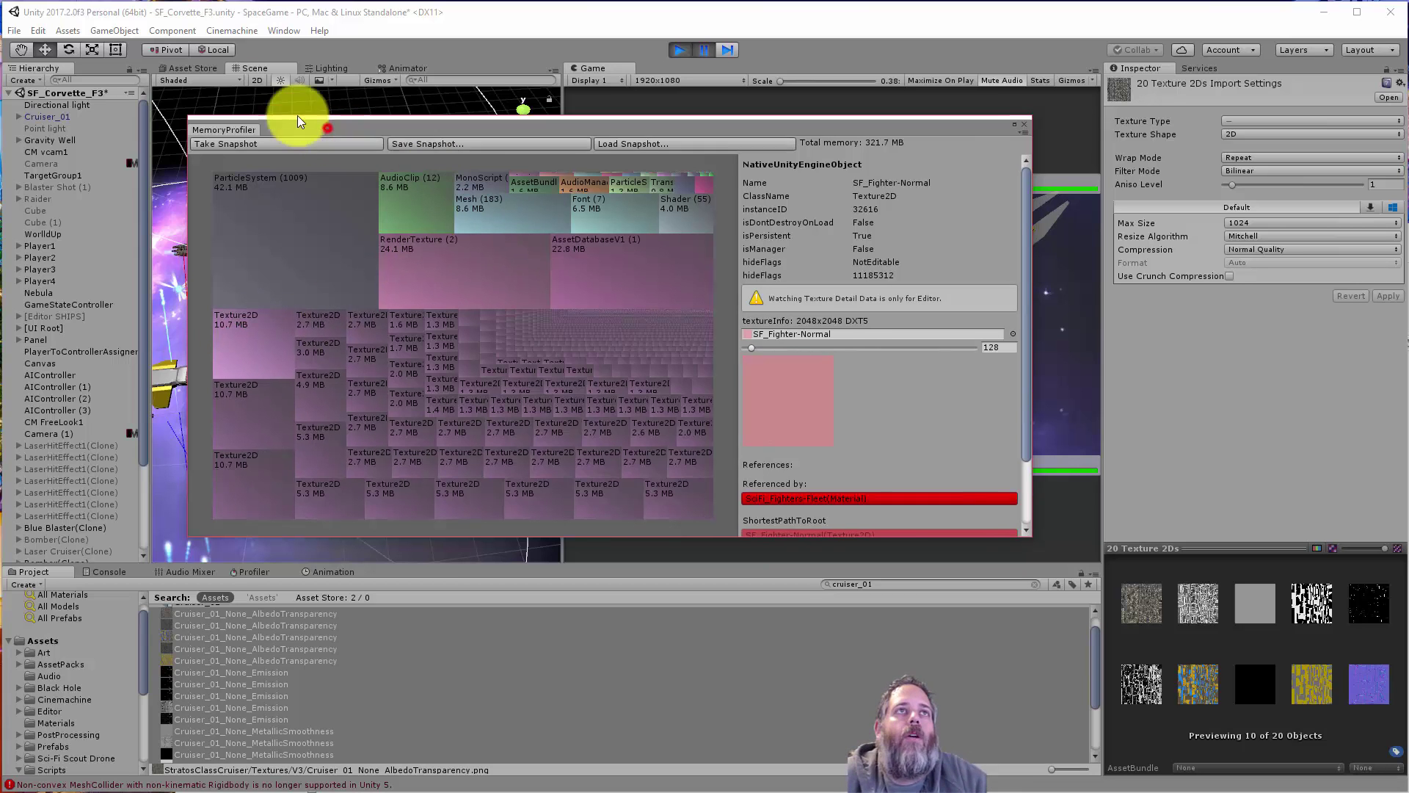
Enlarge the MemoryProfiler window to fill the screen and inspect several objects in the ParticleSystem group
left_click_drag(328, 131, 143, 19)
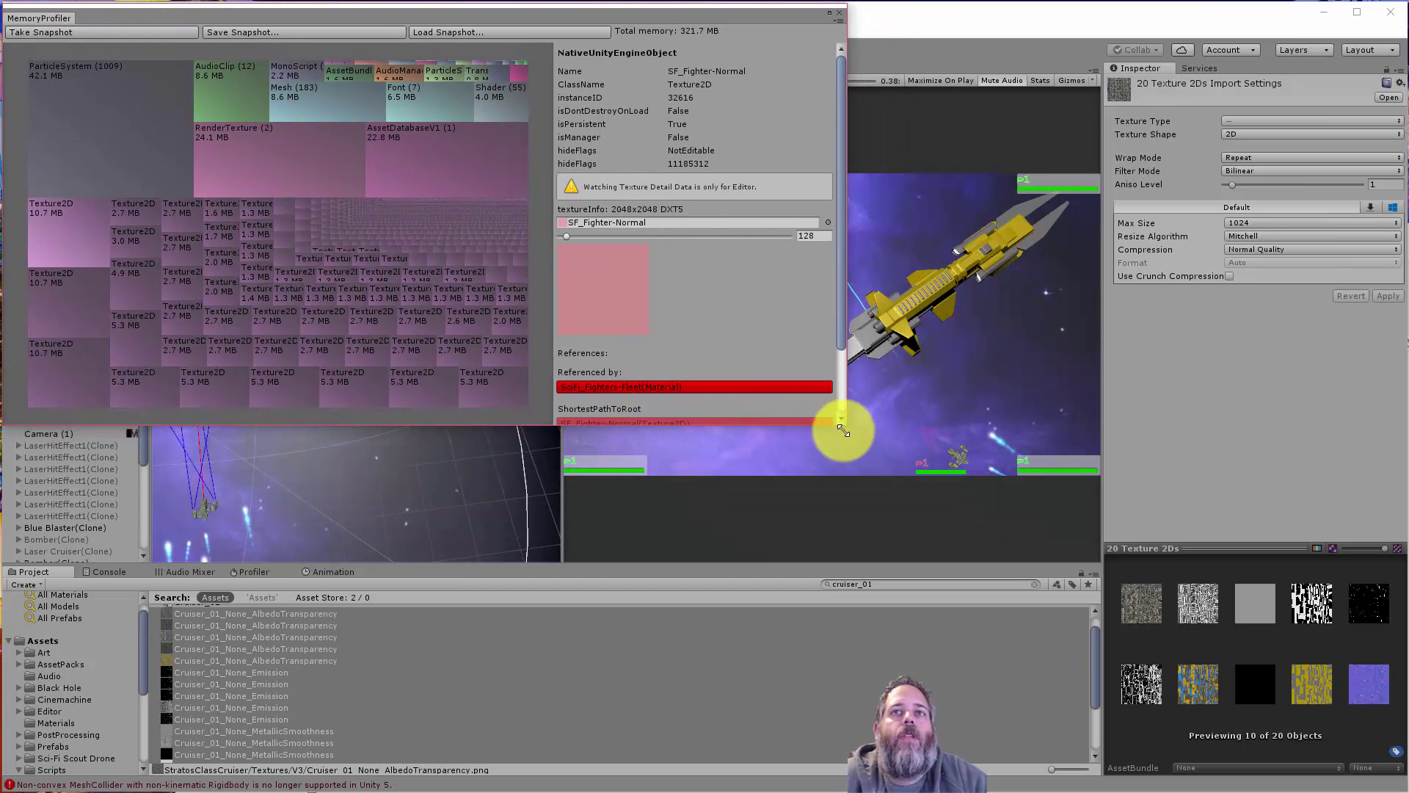
left_click_drag(843, 425, 1403, 788)
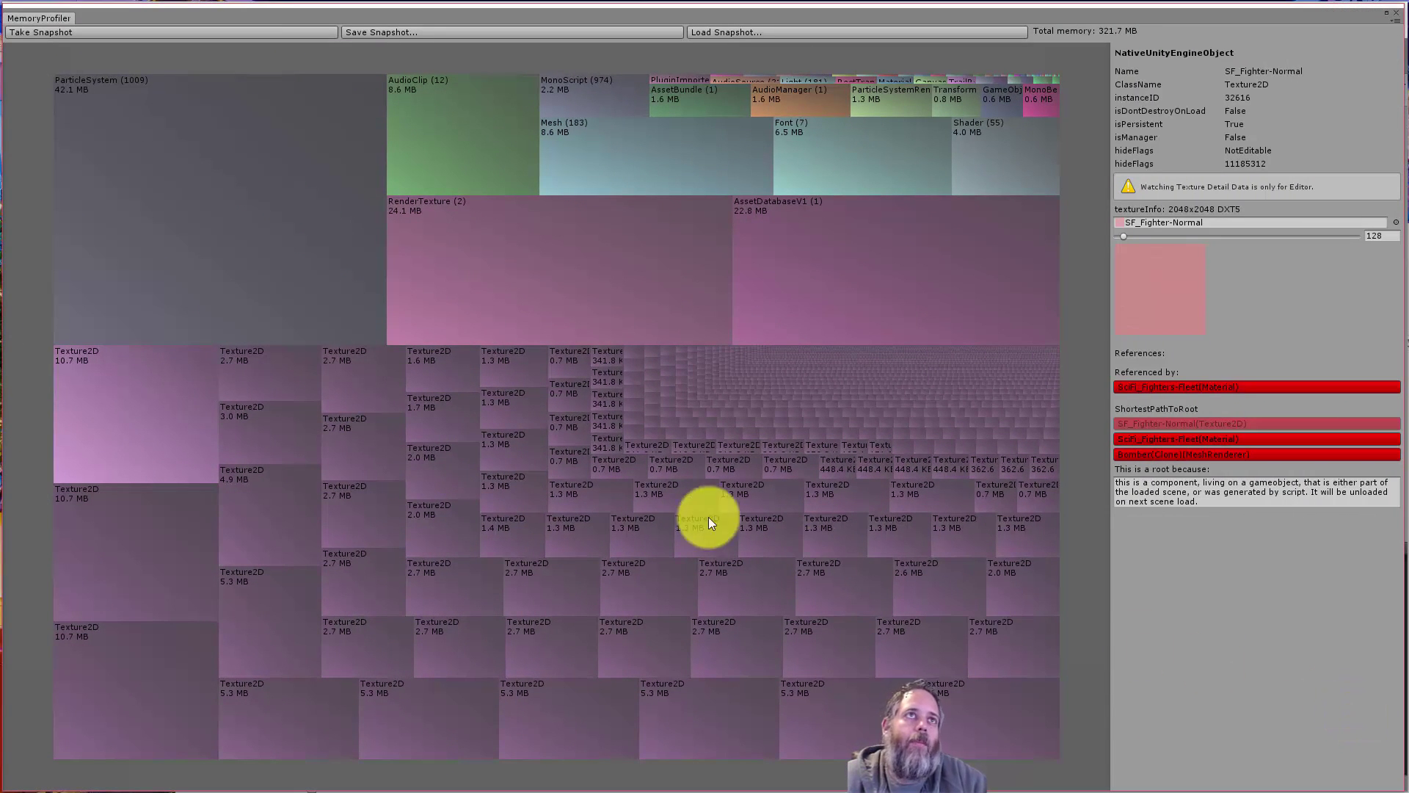
left_click(294, 281)
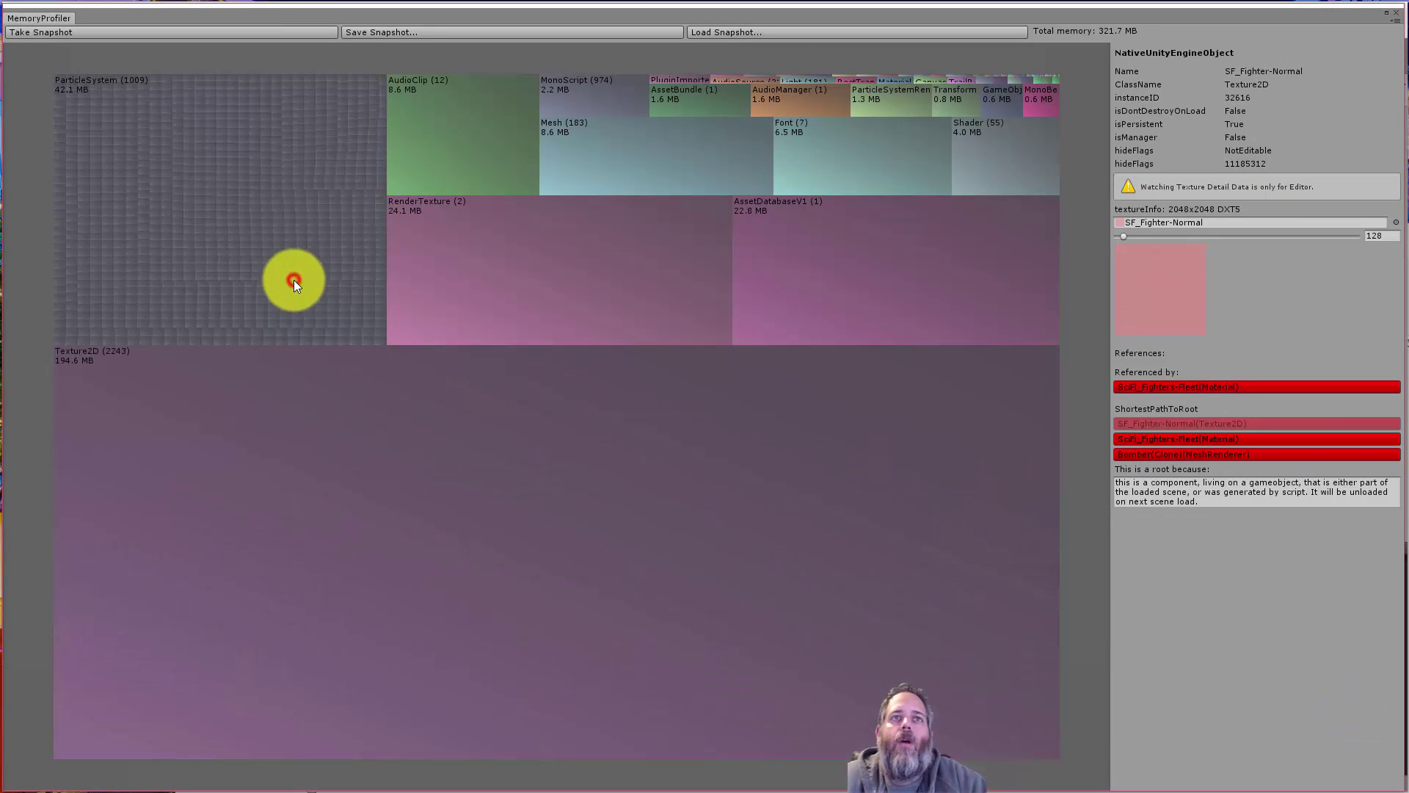
left_click(91, 90)
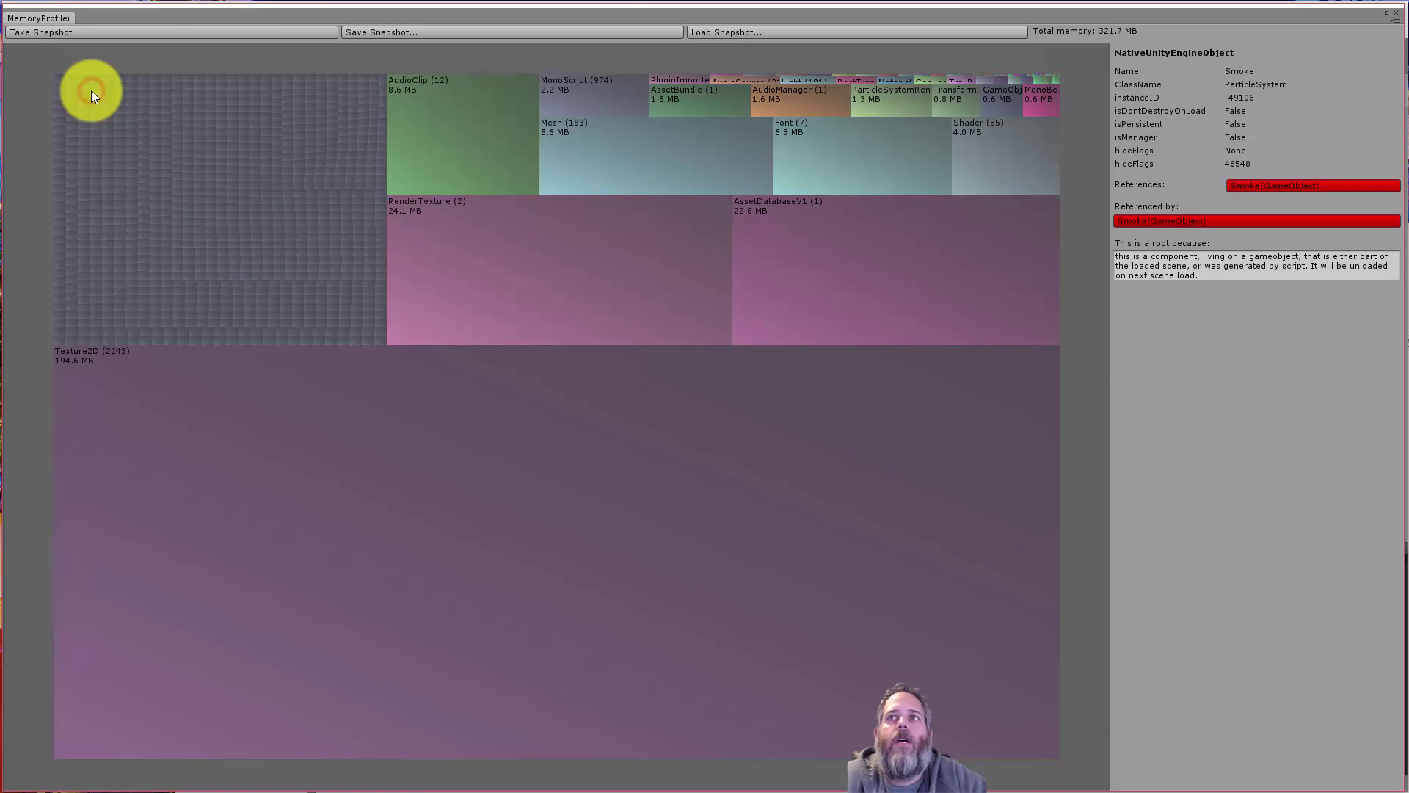
left_click(131, 91)
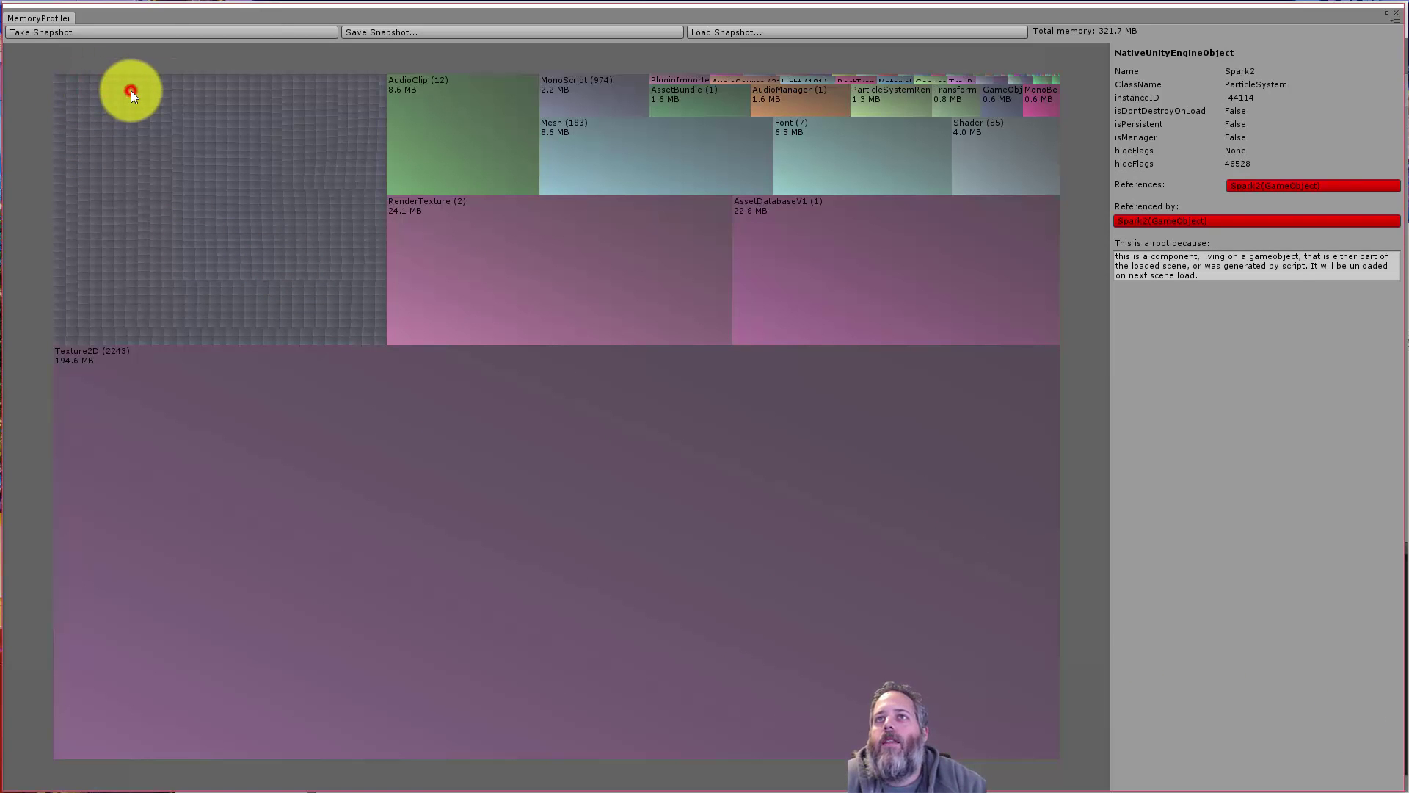
left_click(161, 96)
left_click(203, 100)
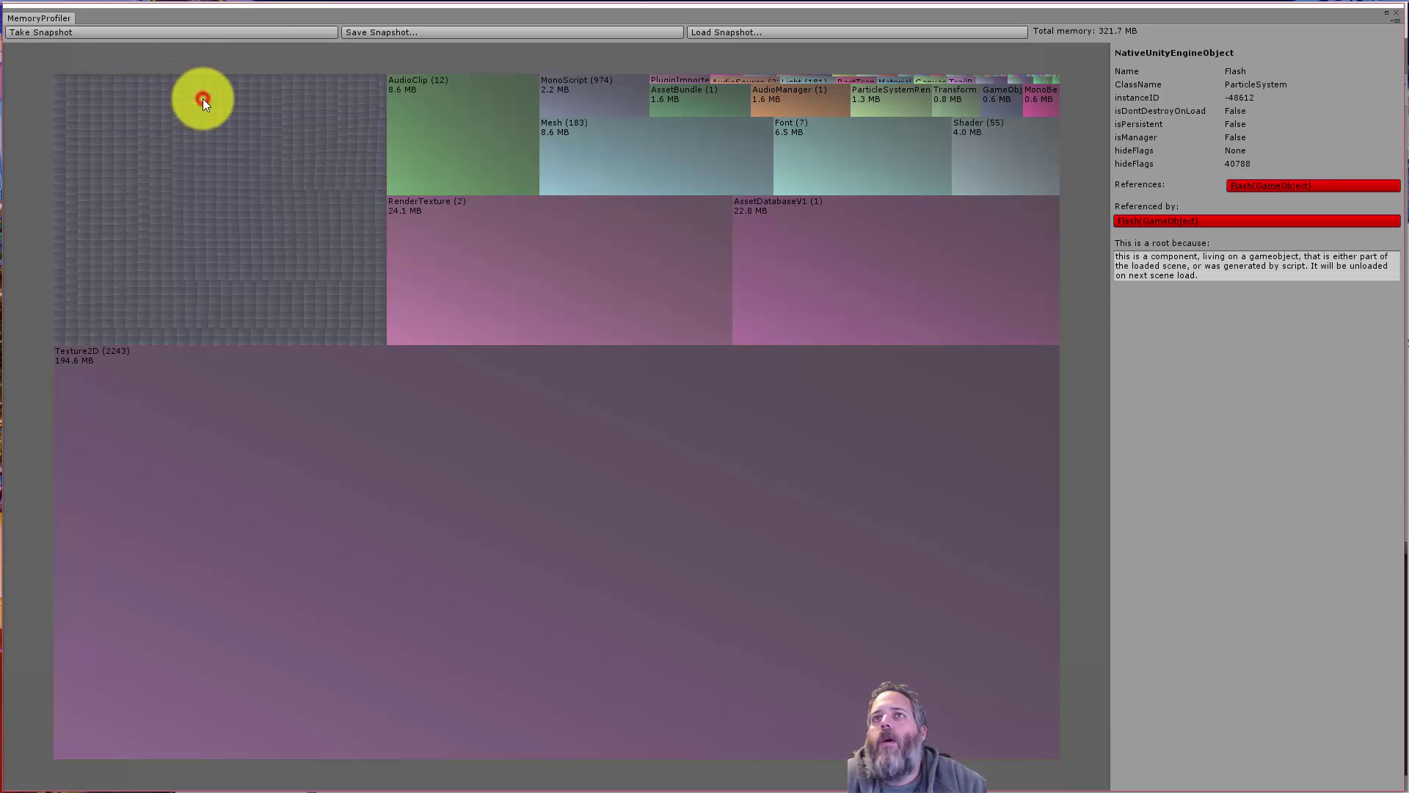
Expand the AudioClip group in the memory map and inspect the details of its 1.2 MB clip
left_click(458, 125)
left_click(430, 129)
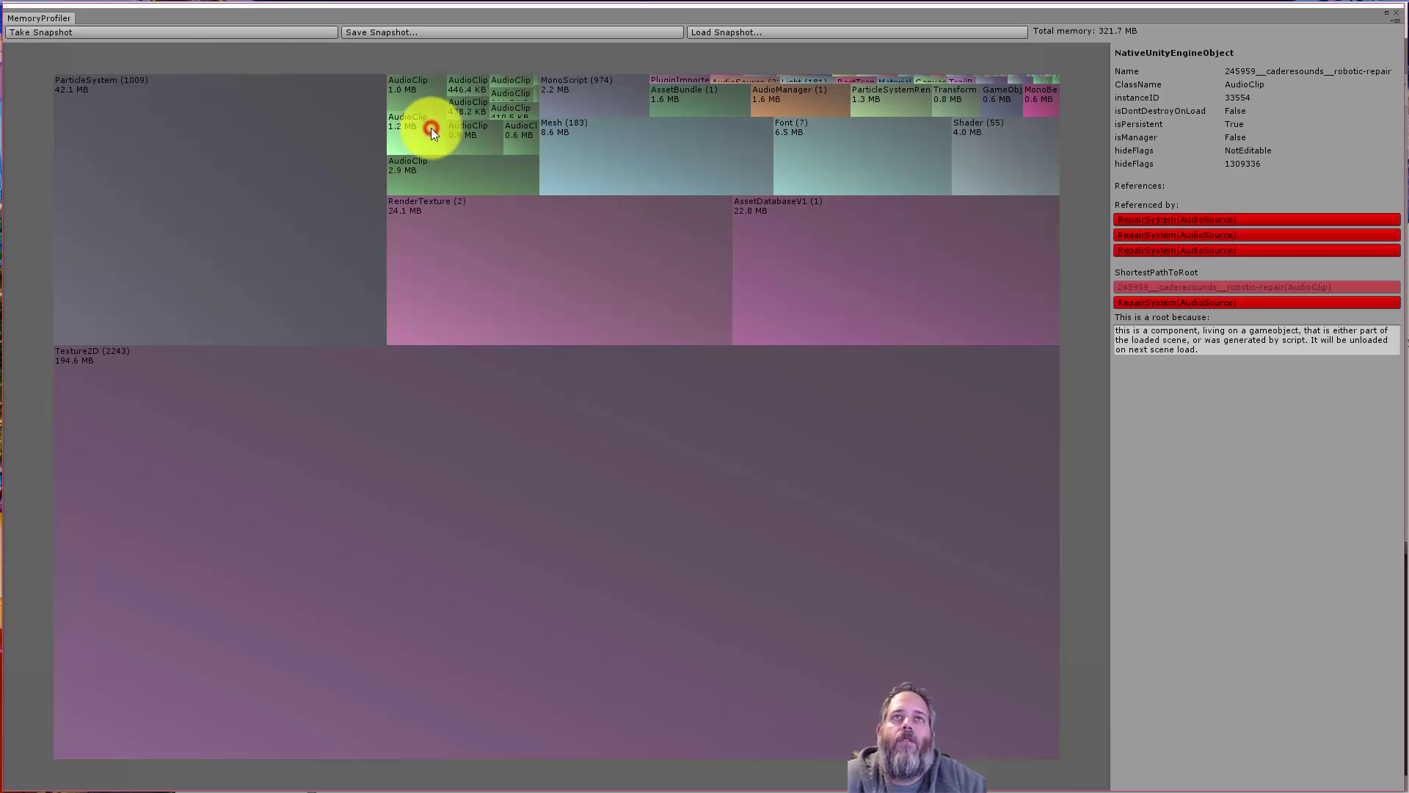